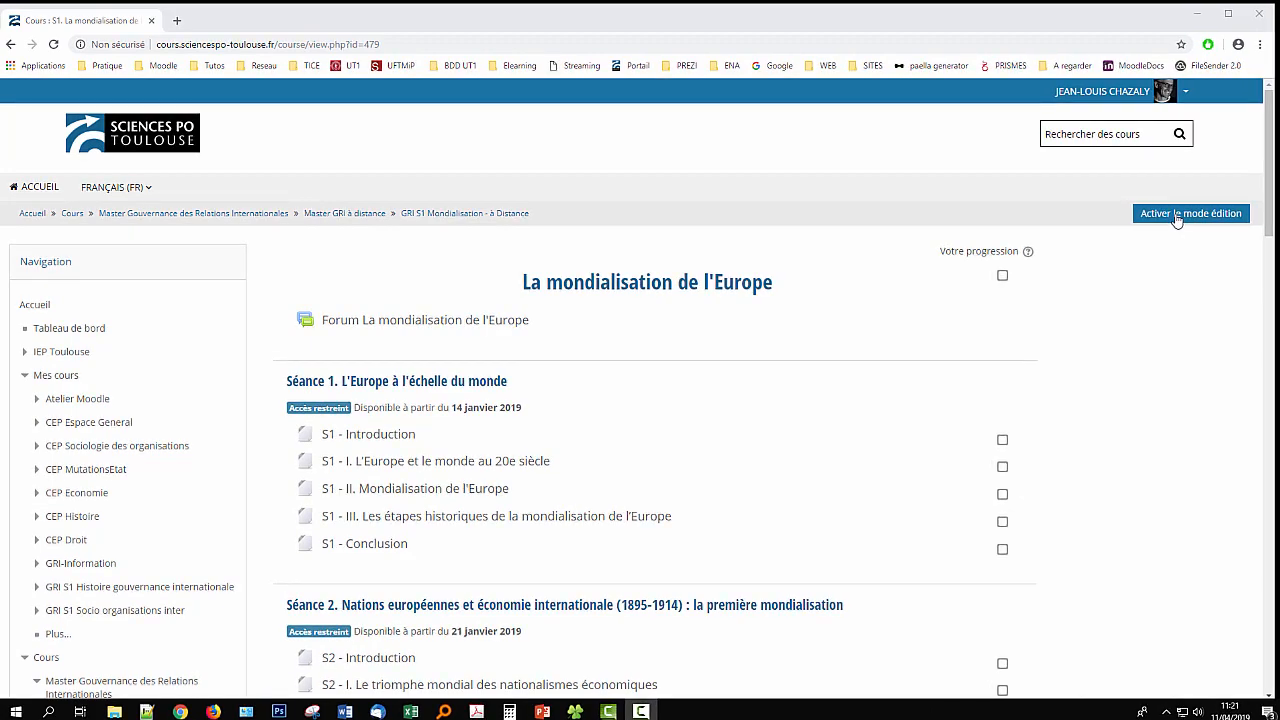
Turn on editing mode for the course "La mondialisation de l'Europe"
click(1175, 221)
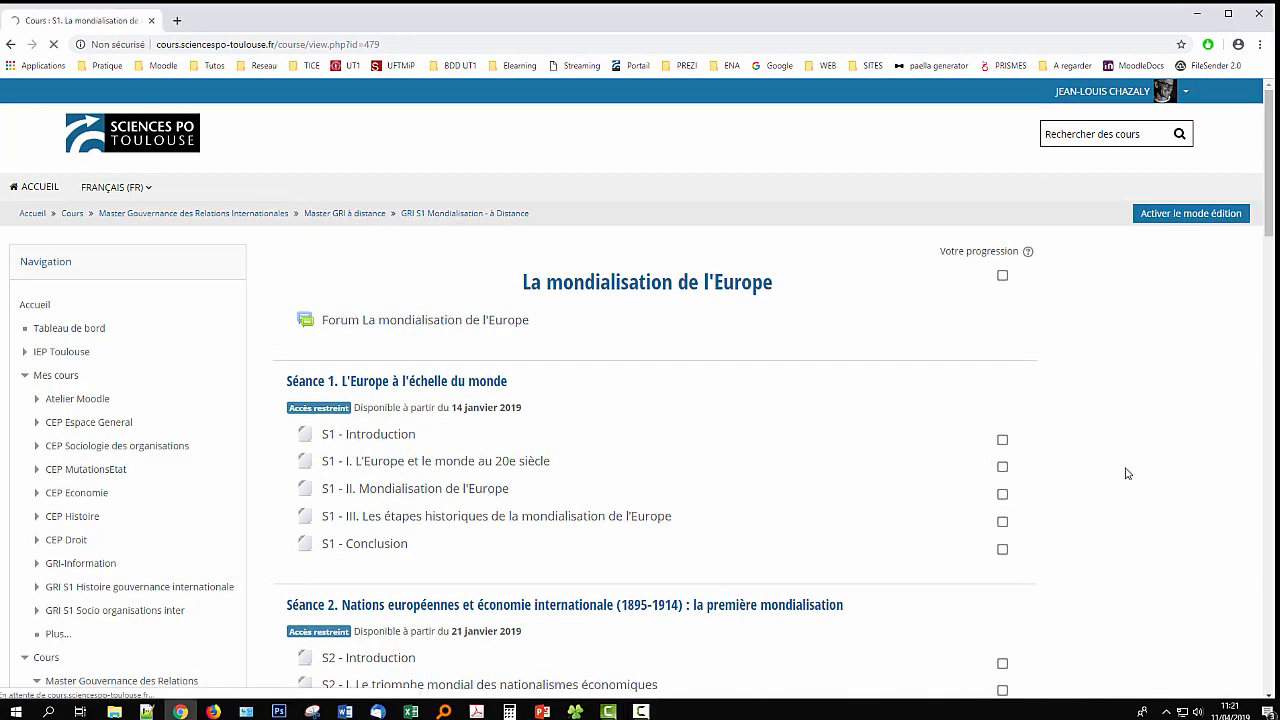
scroll(1129, 465, down, 10)
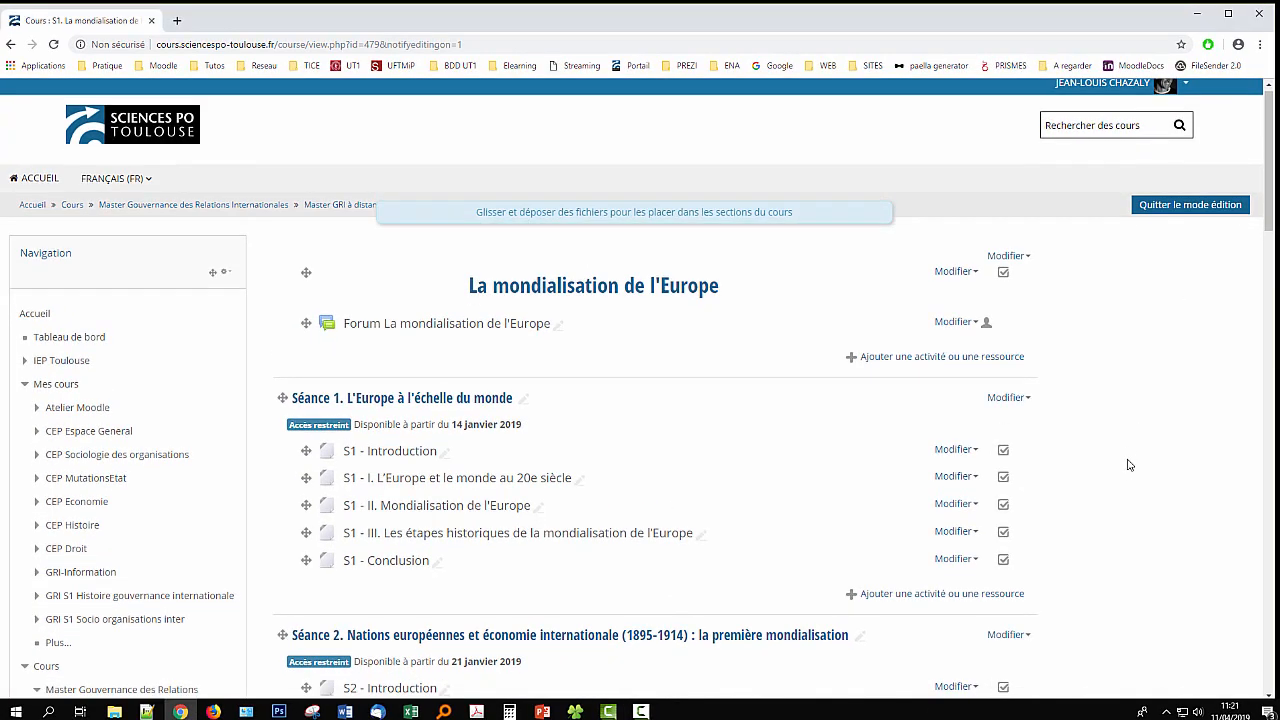
scroll(1129, 465, up, 3)
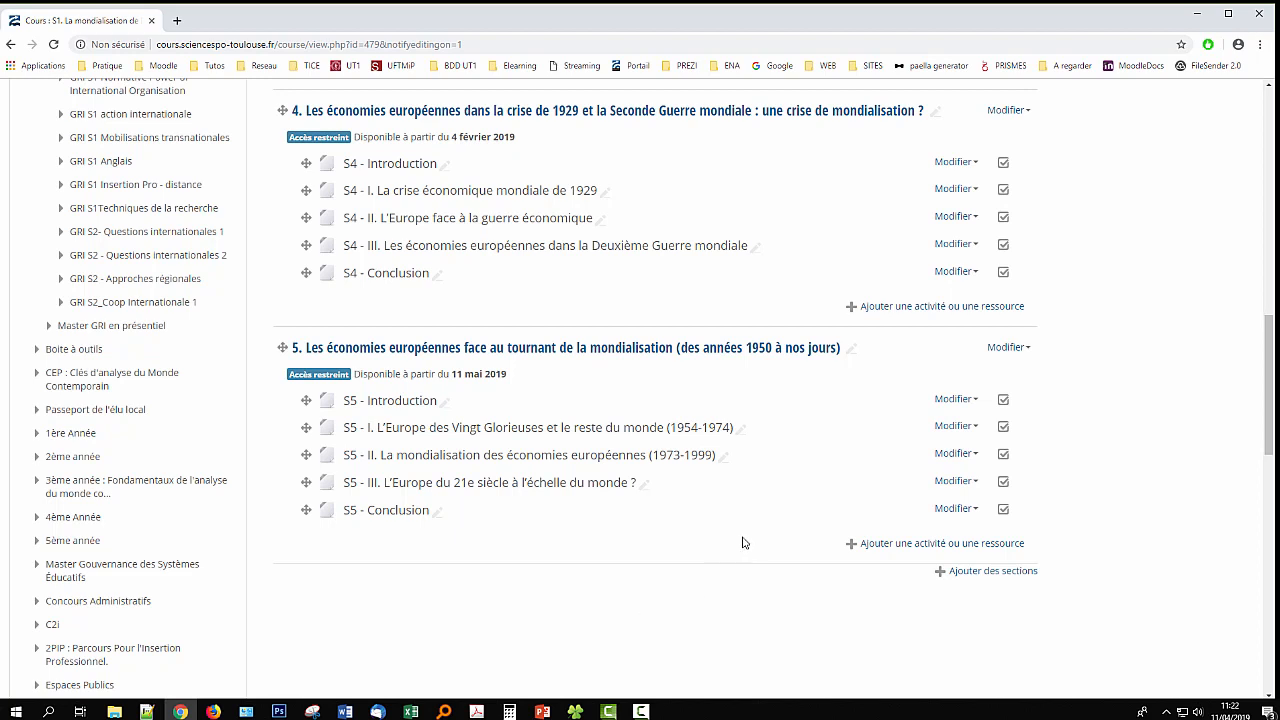
Add a Devoir activity to course section 5, on European economies from the 1950s to today
click(930, 545)
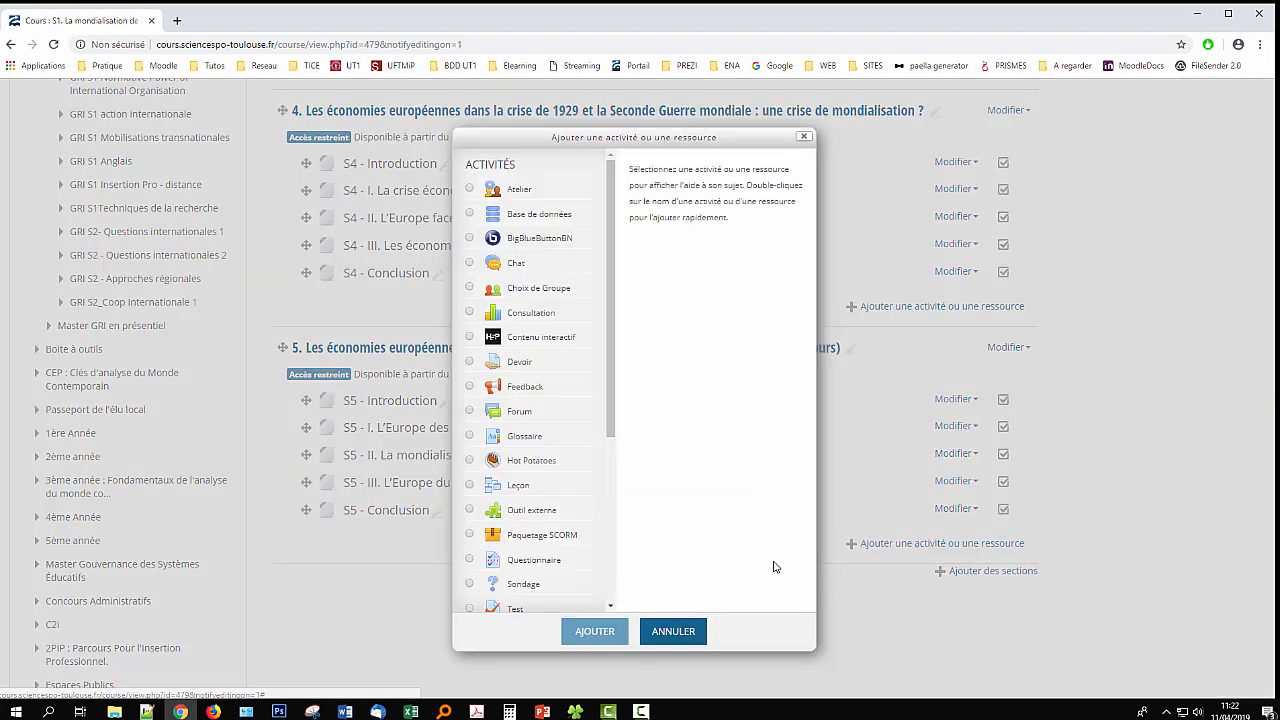
click(469, 364)
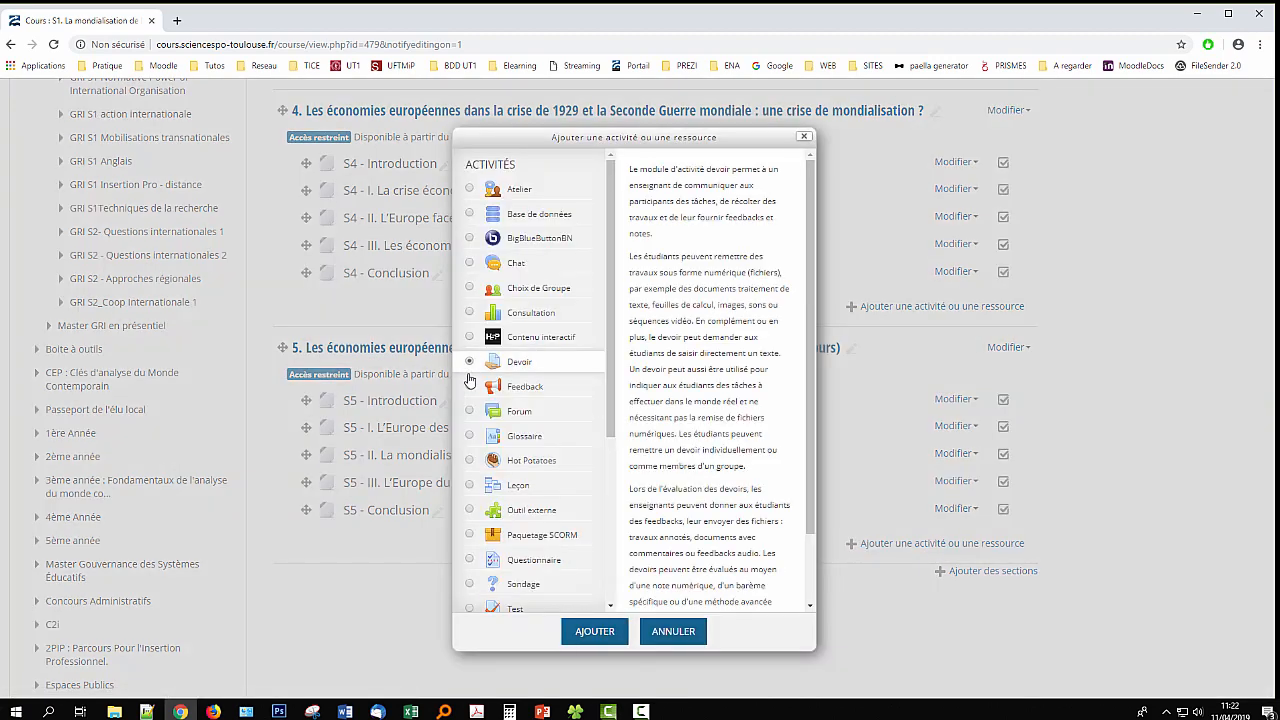
click(594, 633)
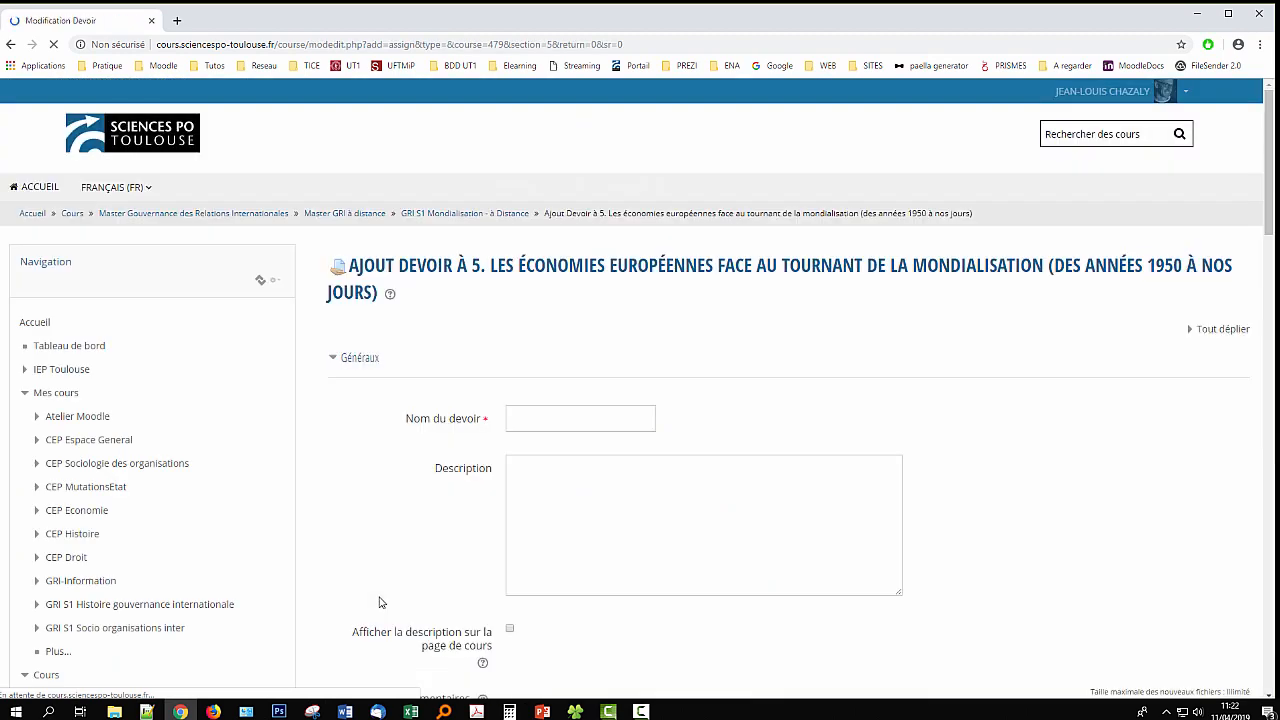
Name the assignment "devoir 1" and enter "Enonce du sujet" as its description
click(571, 419)
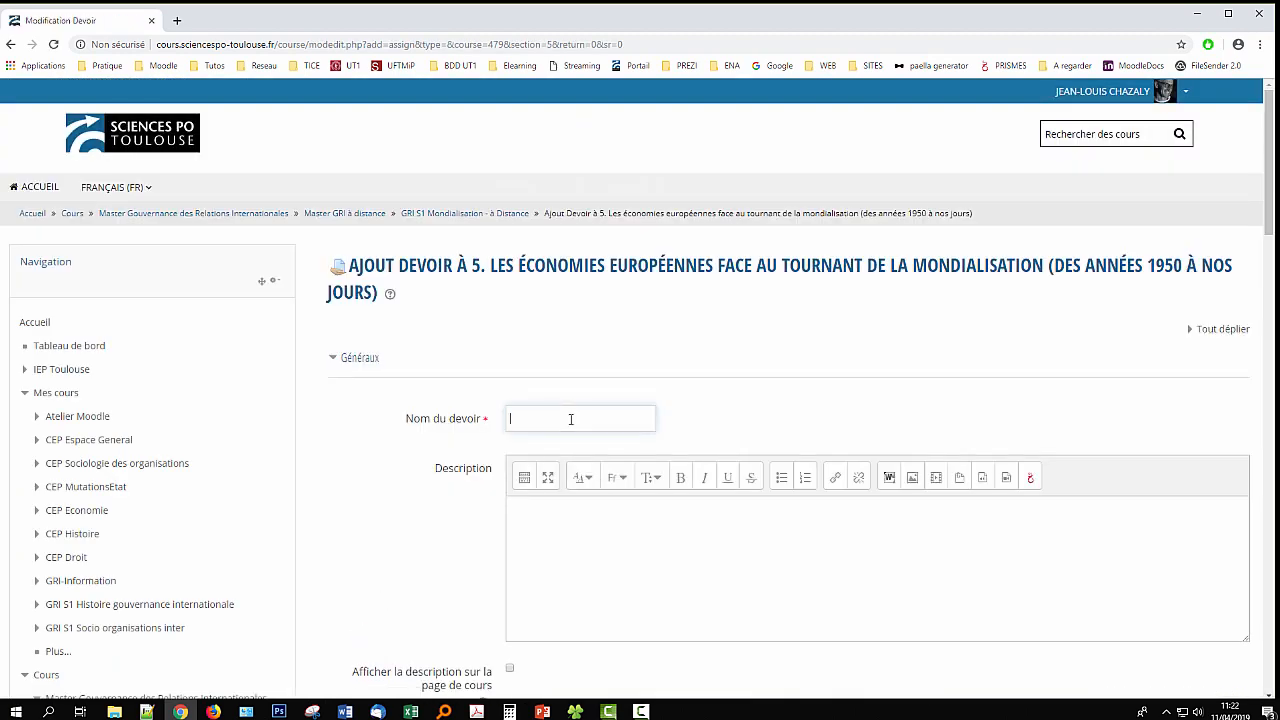
text(devoir 1)
click(582, 543)
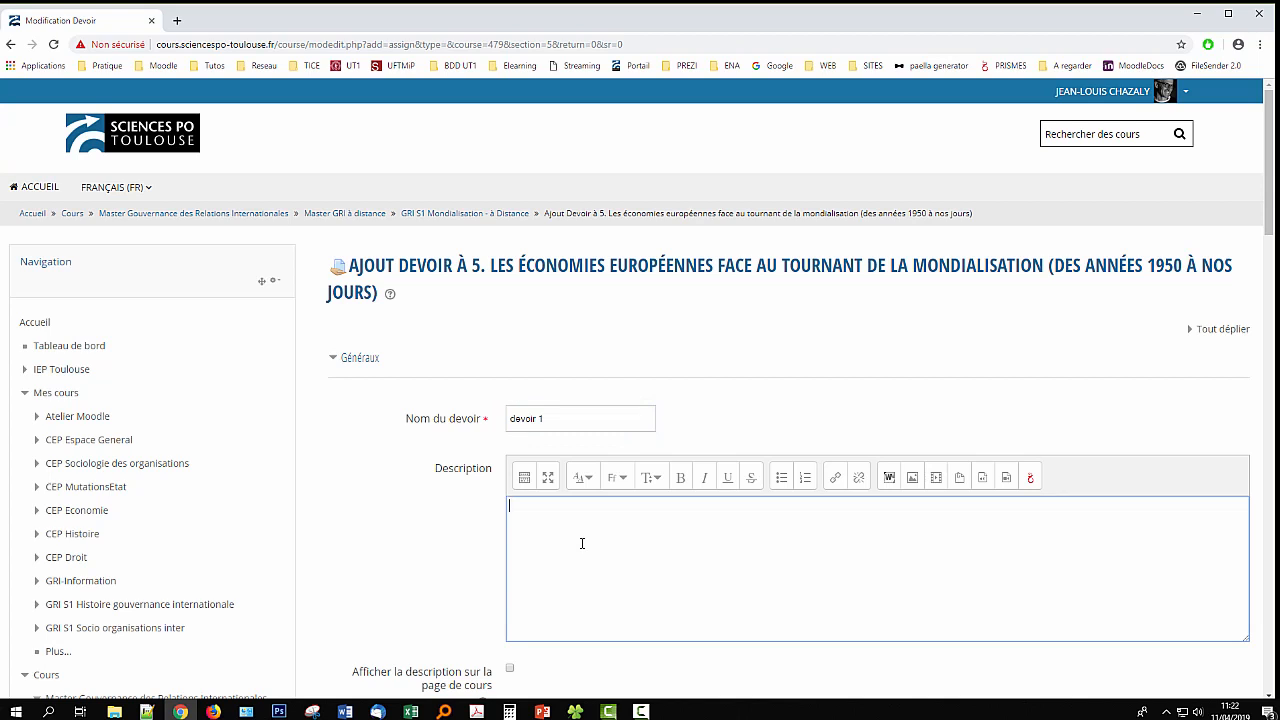
text(Enonce)
text(du sujet)
Attach the file "sujet devoir 1.pdf" to the assignment's supplementary files
scroll(560, 568, down, 2)
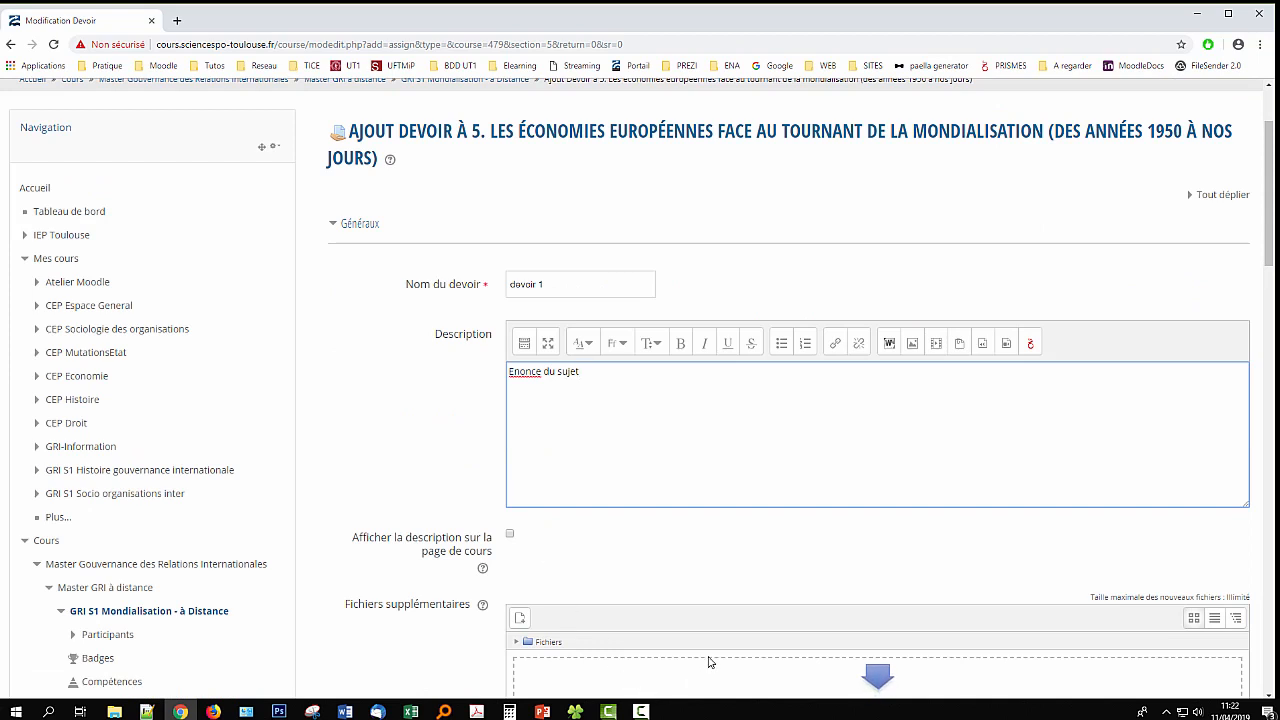
scroll(626, 580, down, 3)
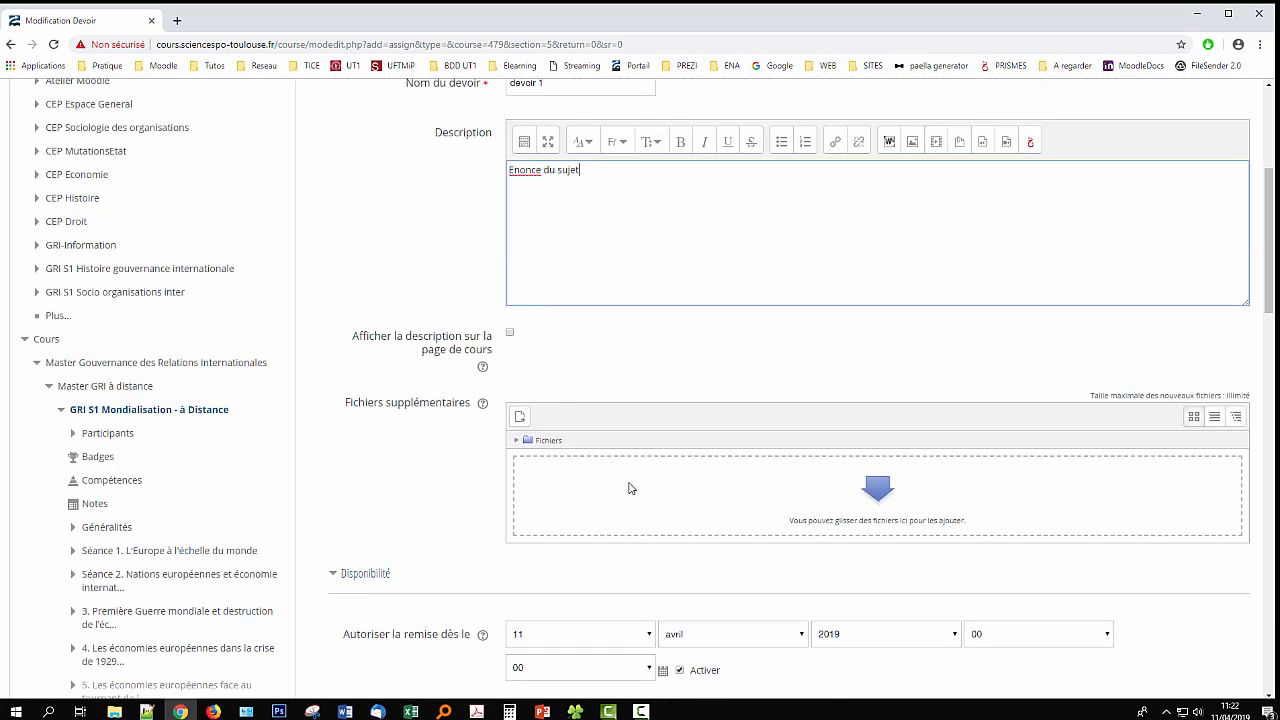
drag(470, 553, 755, 506)
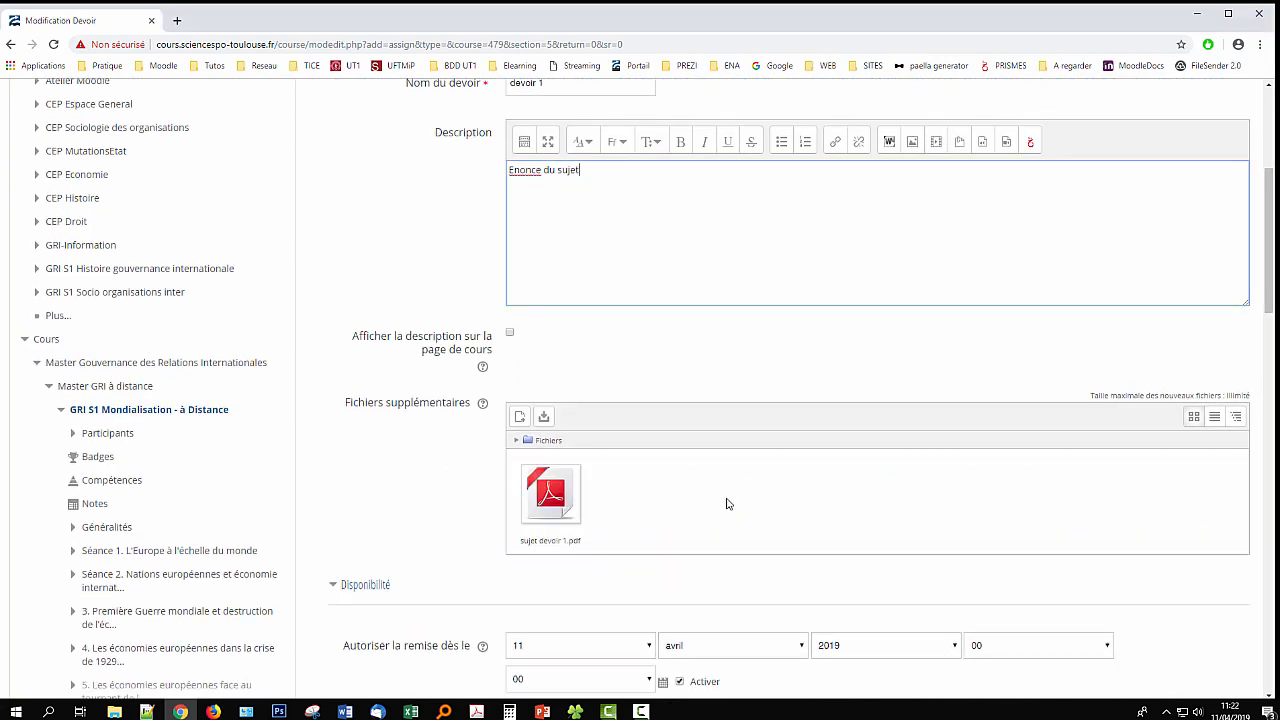
Set the month to mai and the hour to 07 for the date from which submissions are allowed
scroll(726, 503, down, 3)
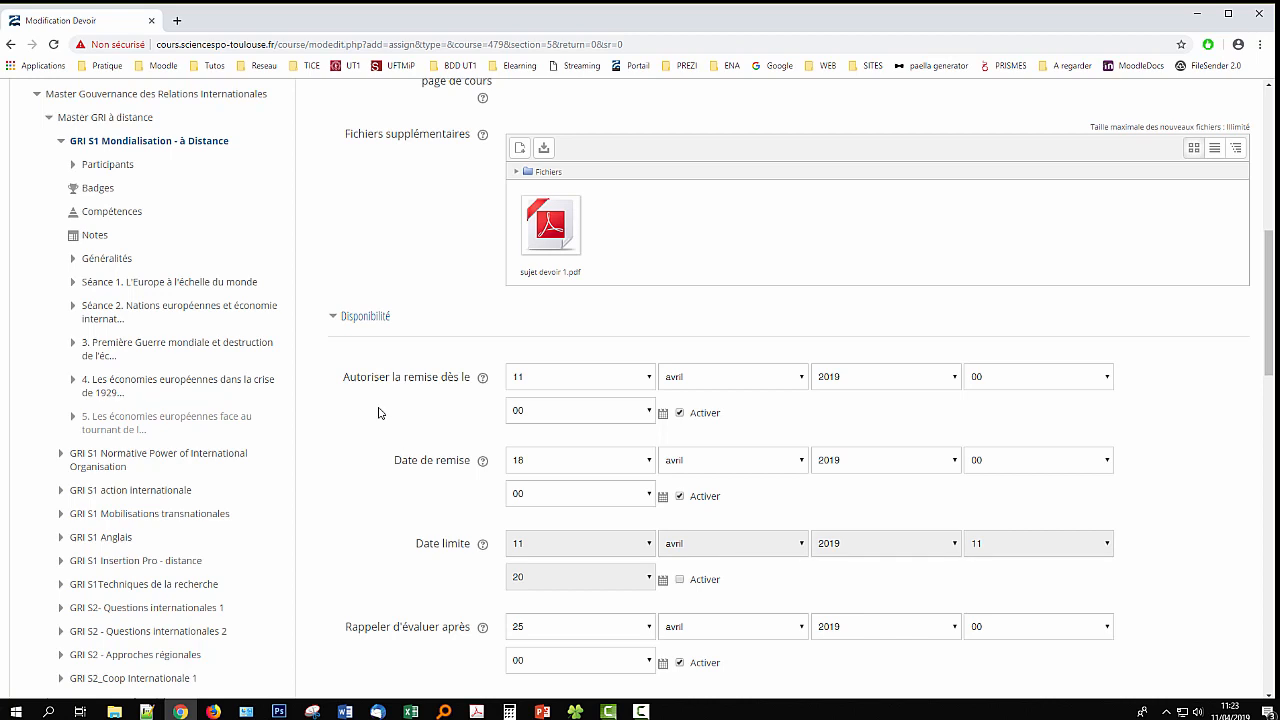
click(743, 380)
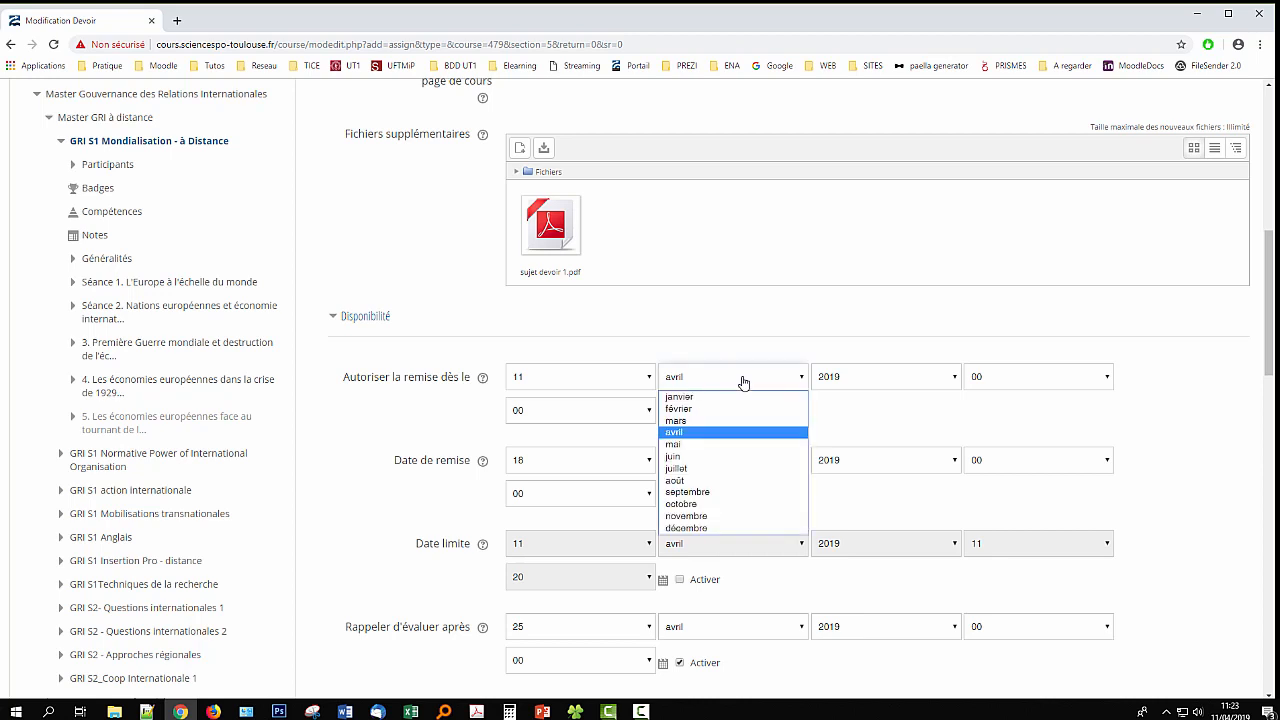
click(750, 446)
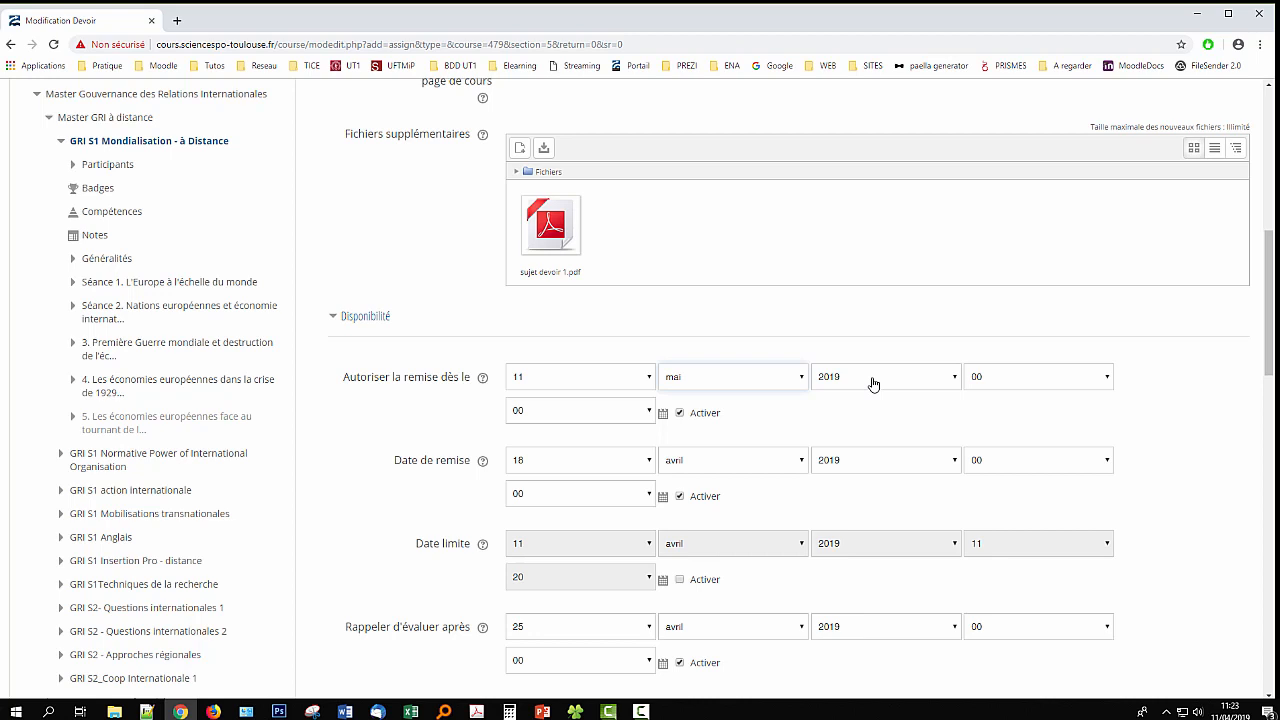
click(1043, 377)
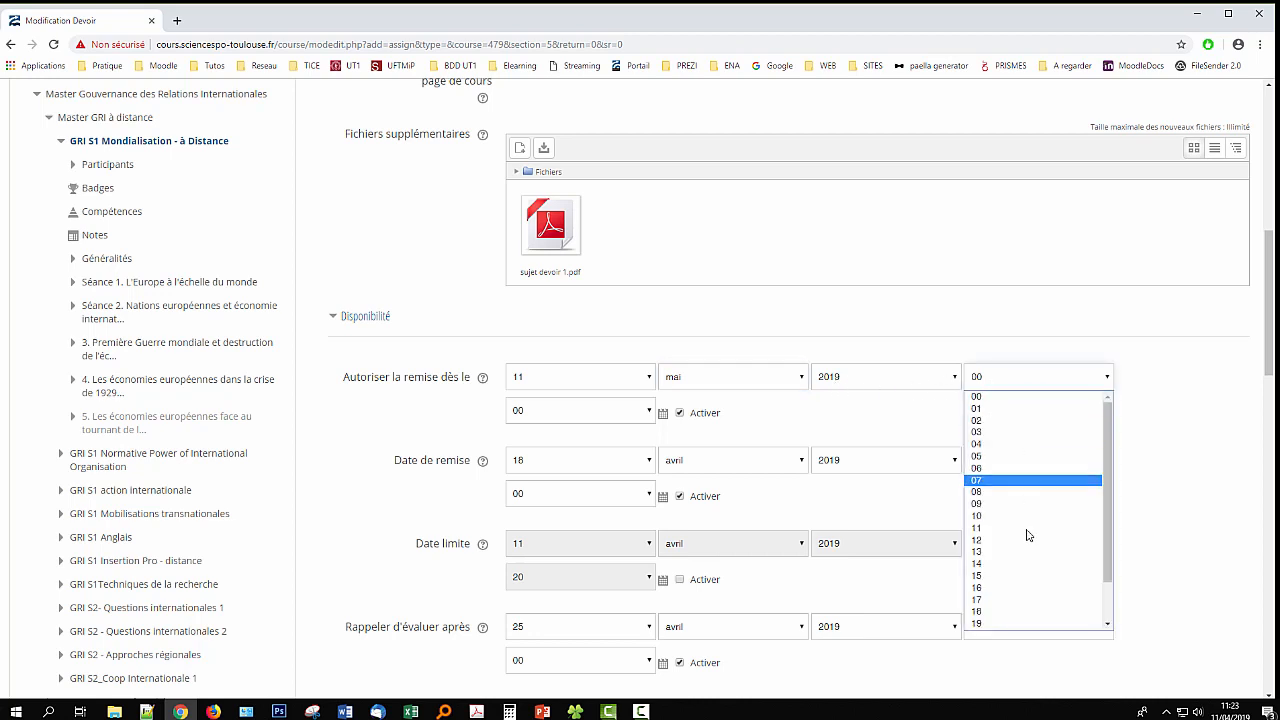
scroll(995, 600, down, 1)
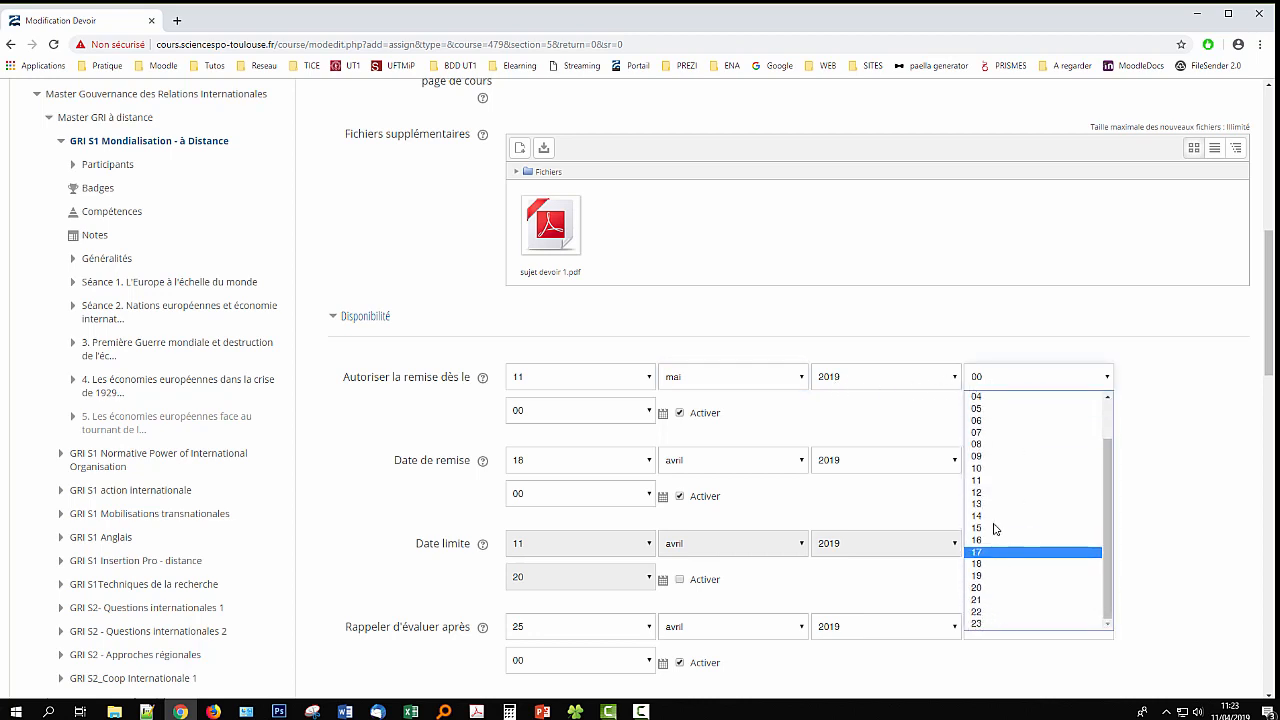
click(978, 432)
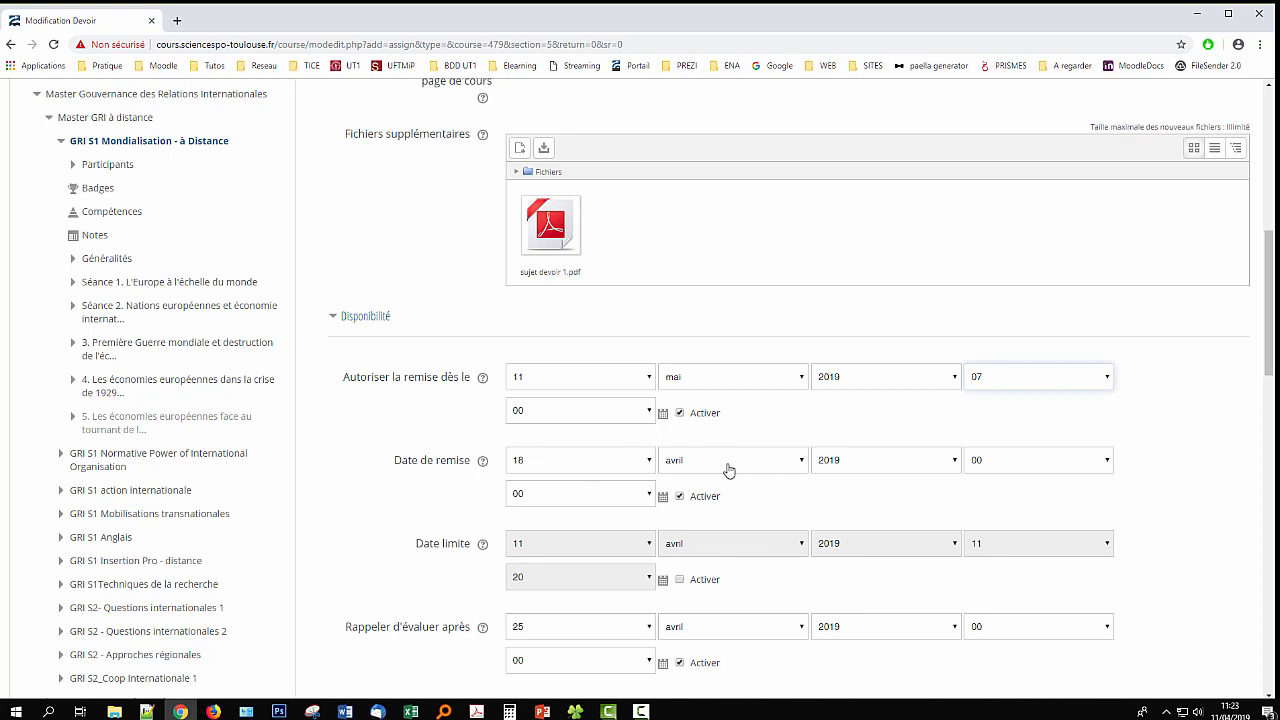
Set the assignment's due date (Date de remise) to 24 mai, with the hour at 23
click(577, 465)
scroll(570, 446, down, 1)
scroll(569, 446, down, 1)
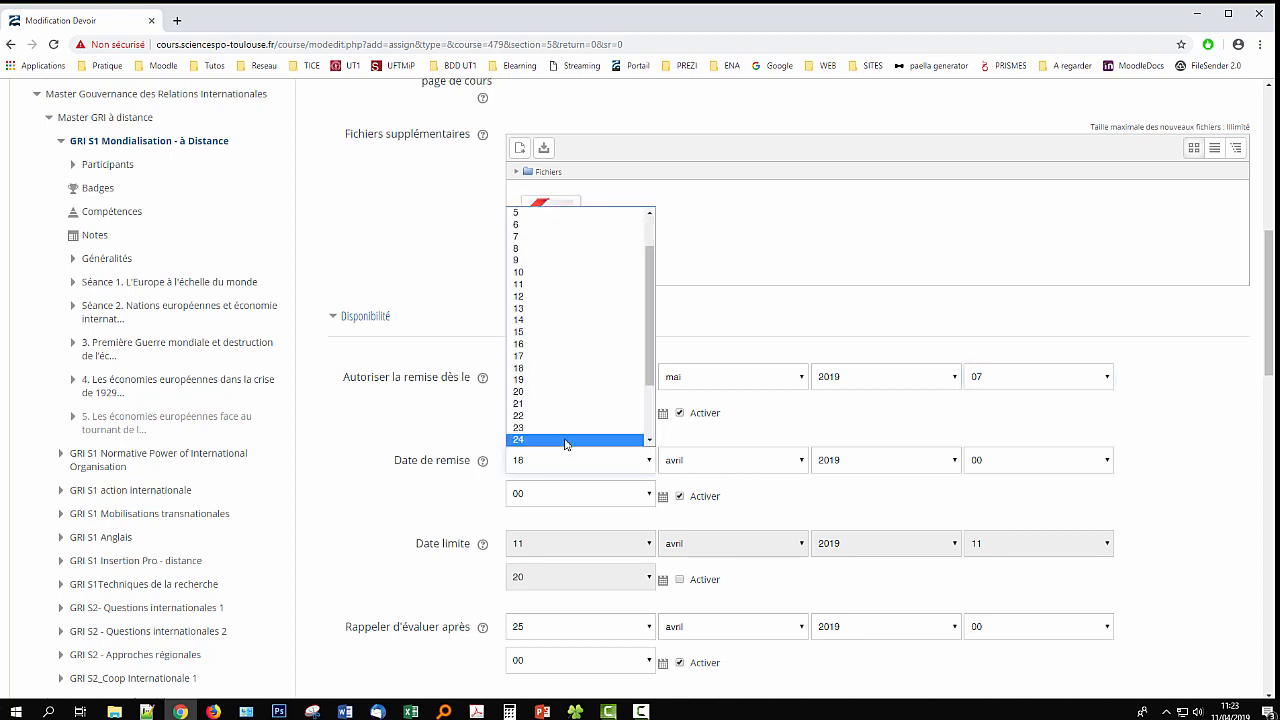
click(565, 441)
click(735, 460)
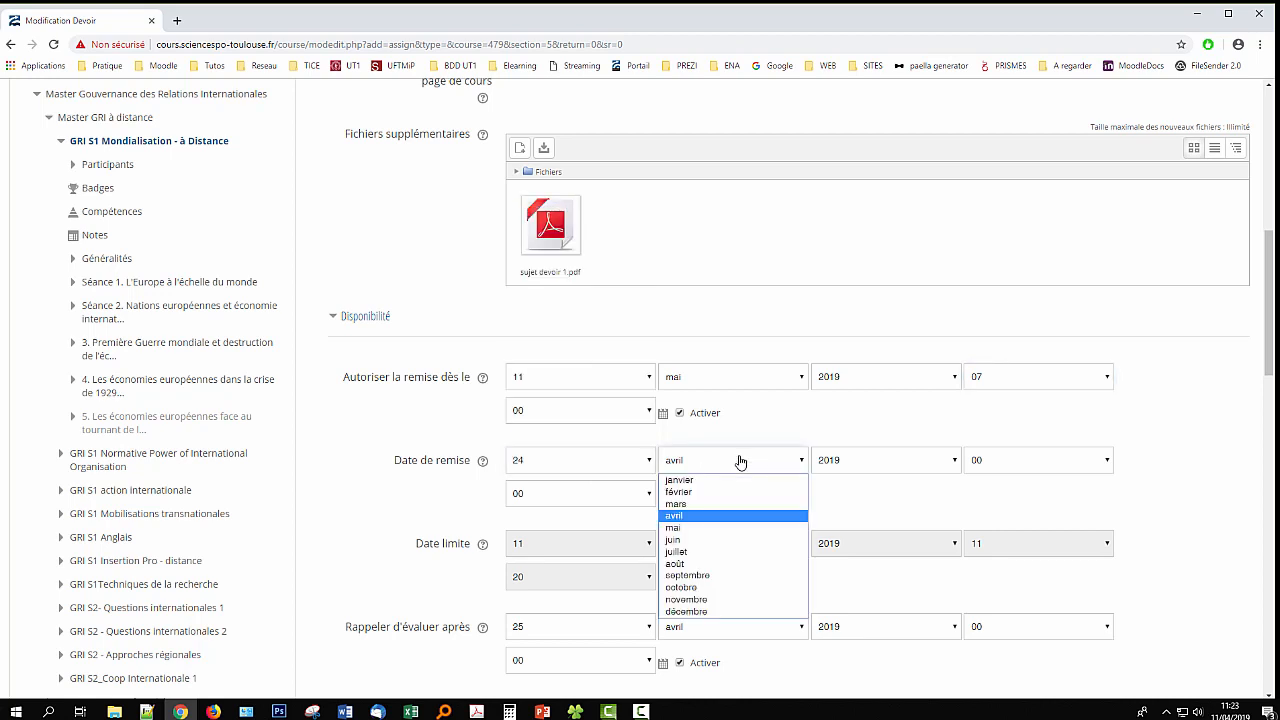
click(734, 528)
click(1034, 468)
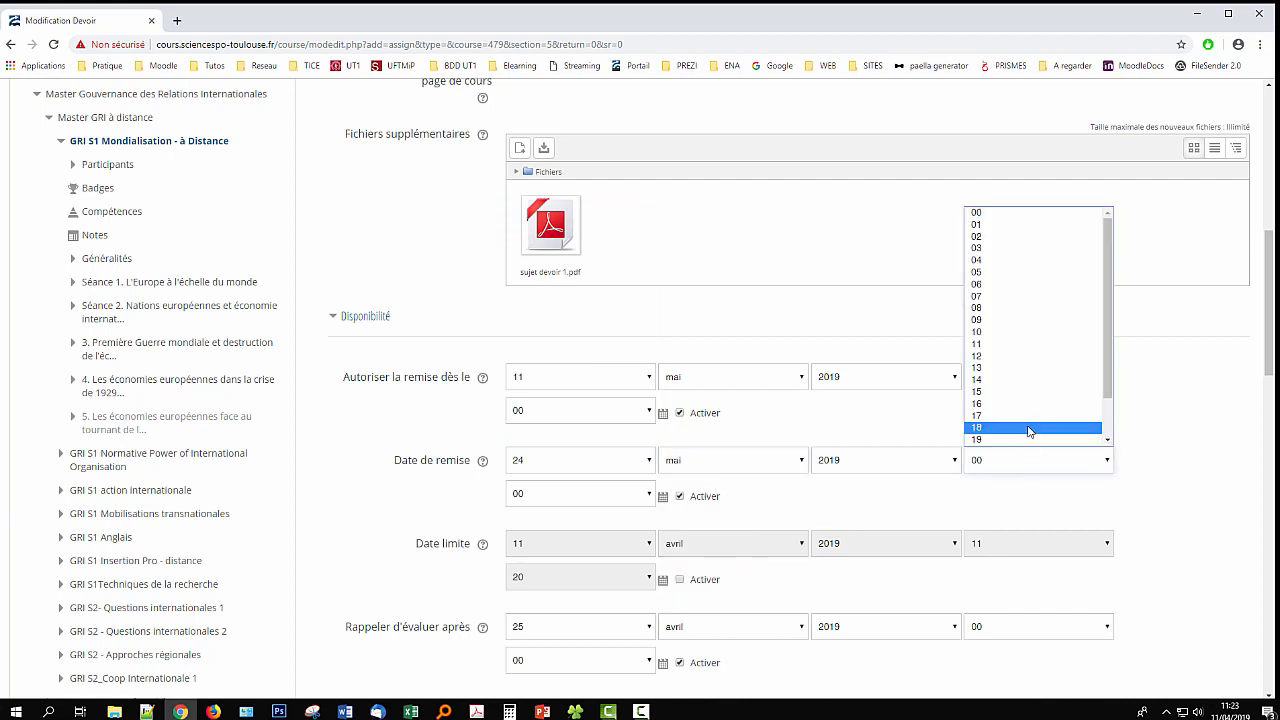
scroll(1030, 430, down, 2)
click(993, 440)
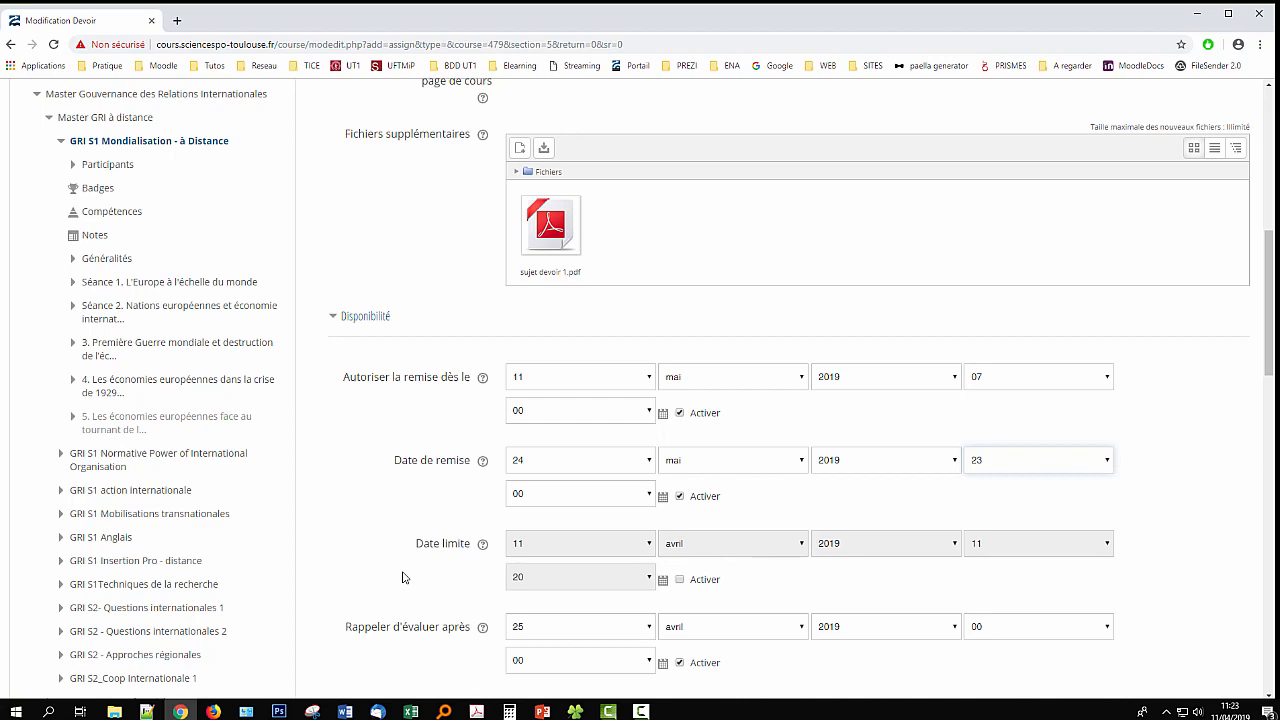
Set the grading reminder date (Rappeler d'évaluer après) to 10 juin
scroll(444, 575, down, 2)
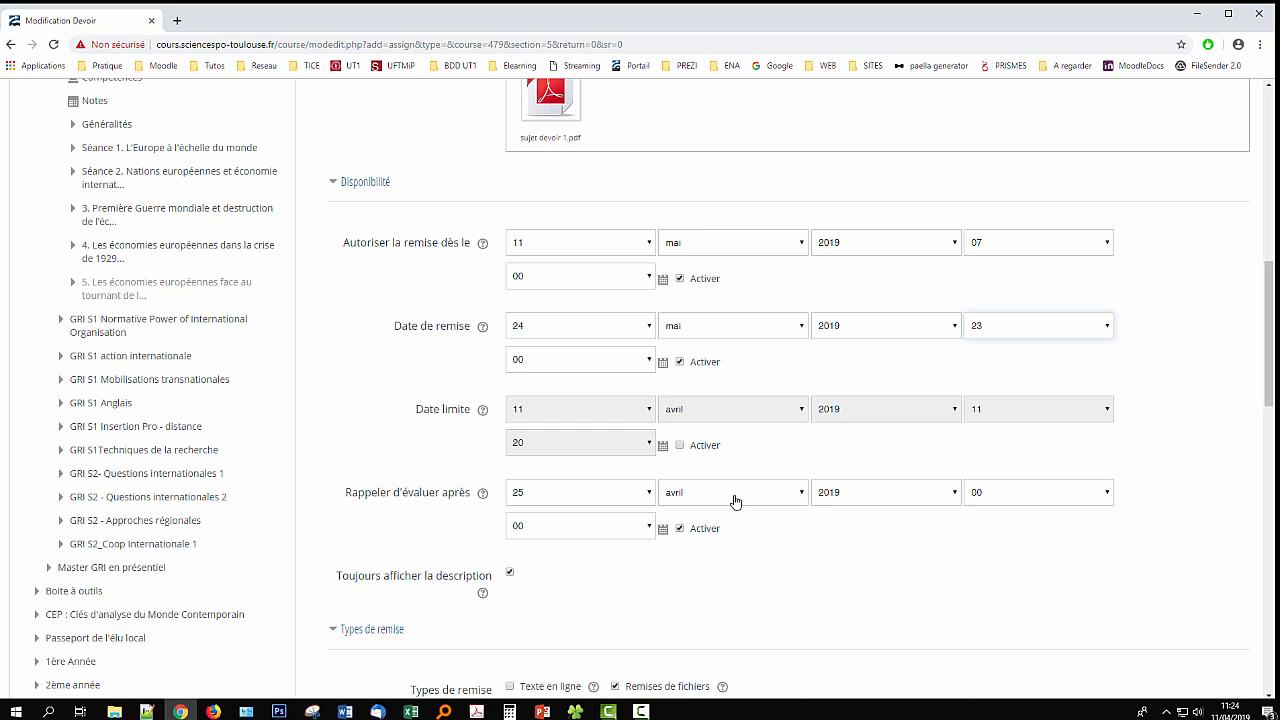
click(600, 495)
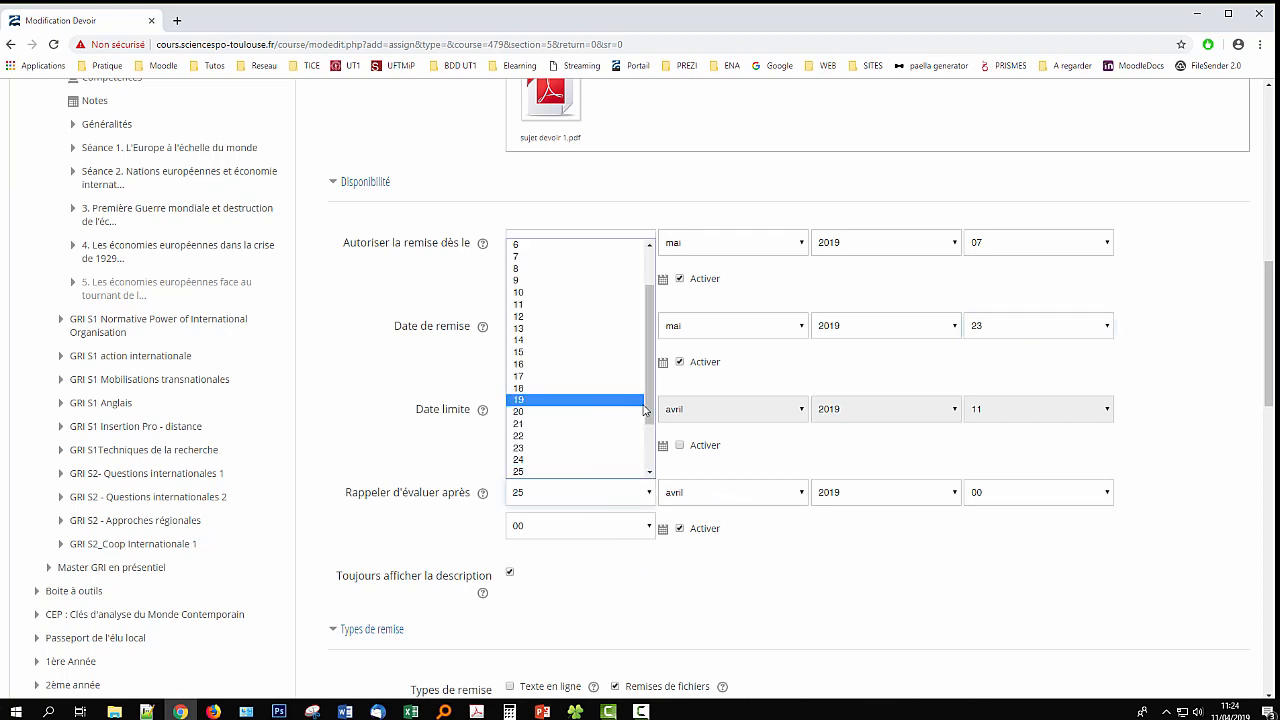
click(569, 293)
click(710, 493)
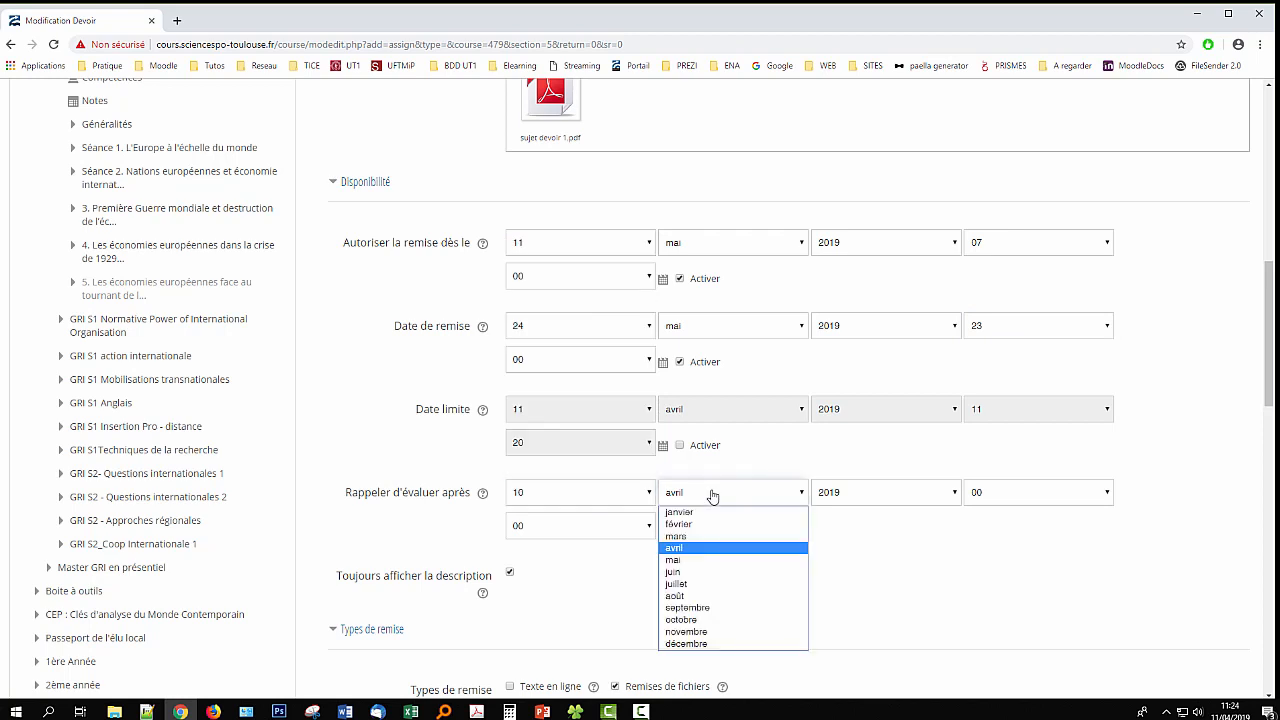
click(722, 572)
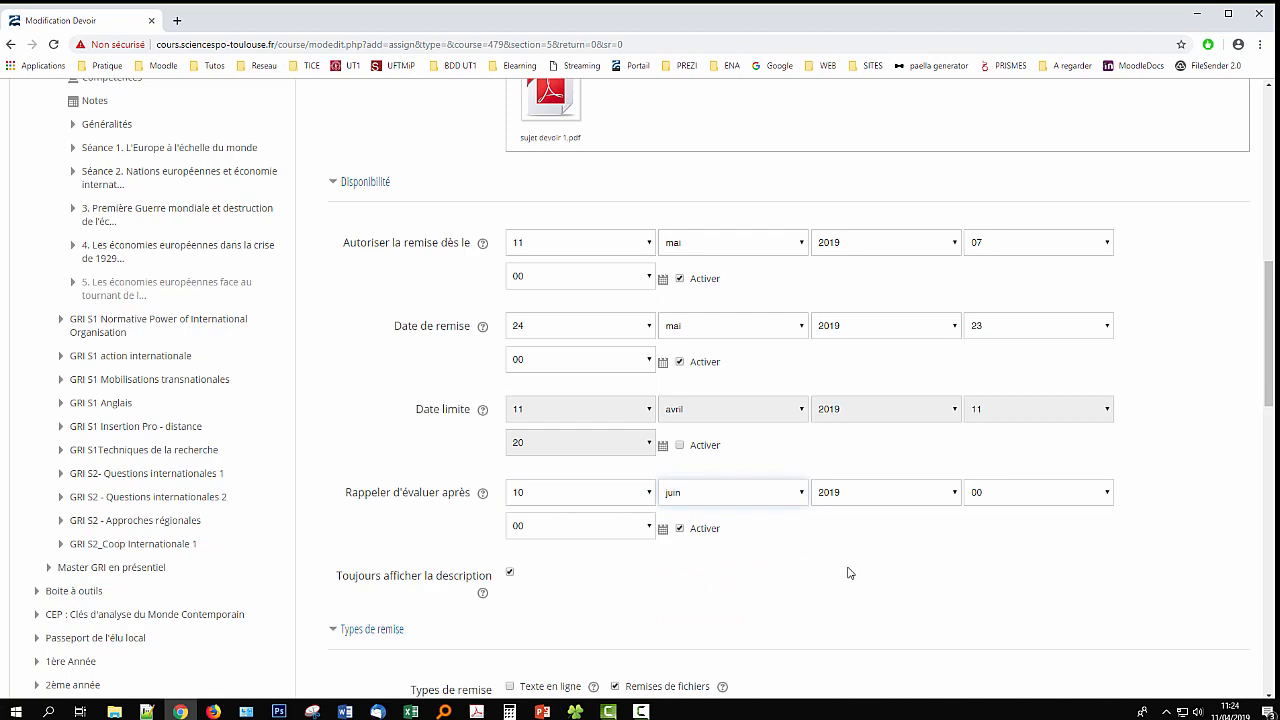
Set the maximum number of files students can submit to 3
scroll(666, 594, down, 2)
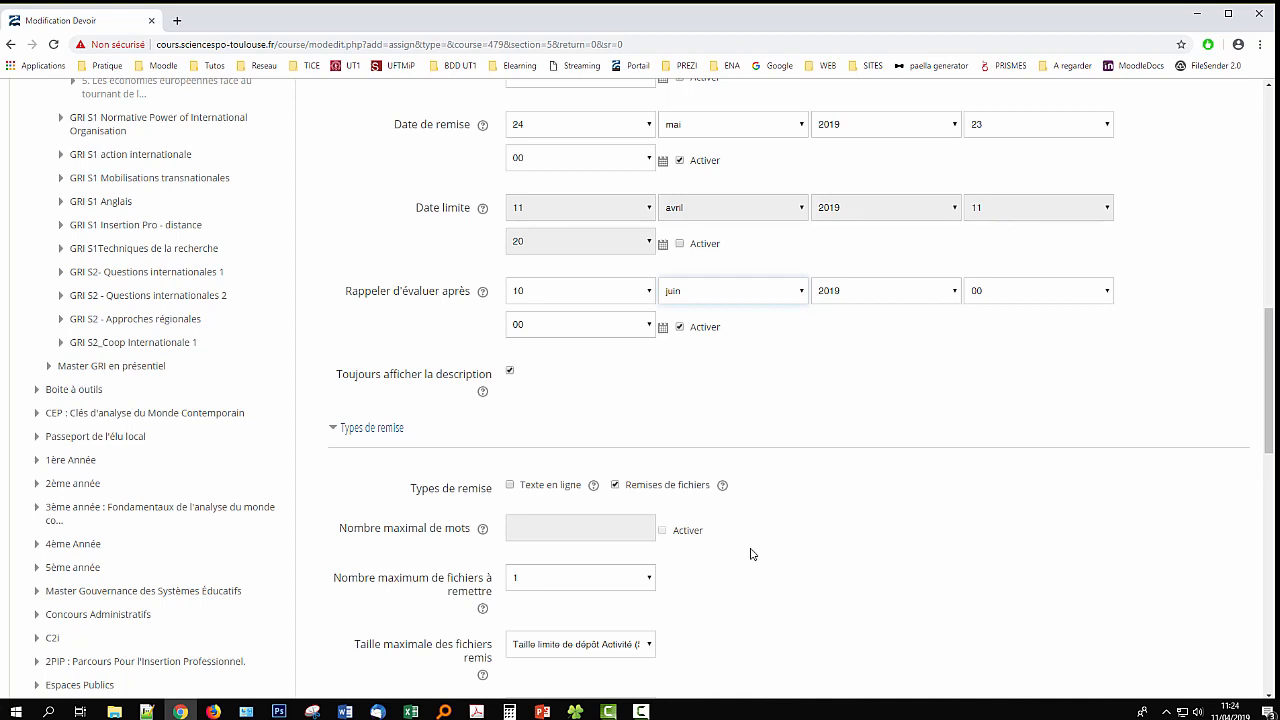
scroll(740, 545, down, 2)
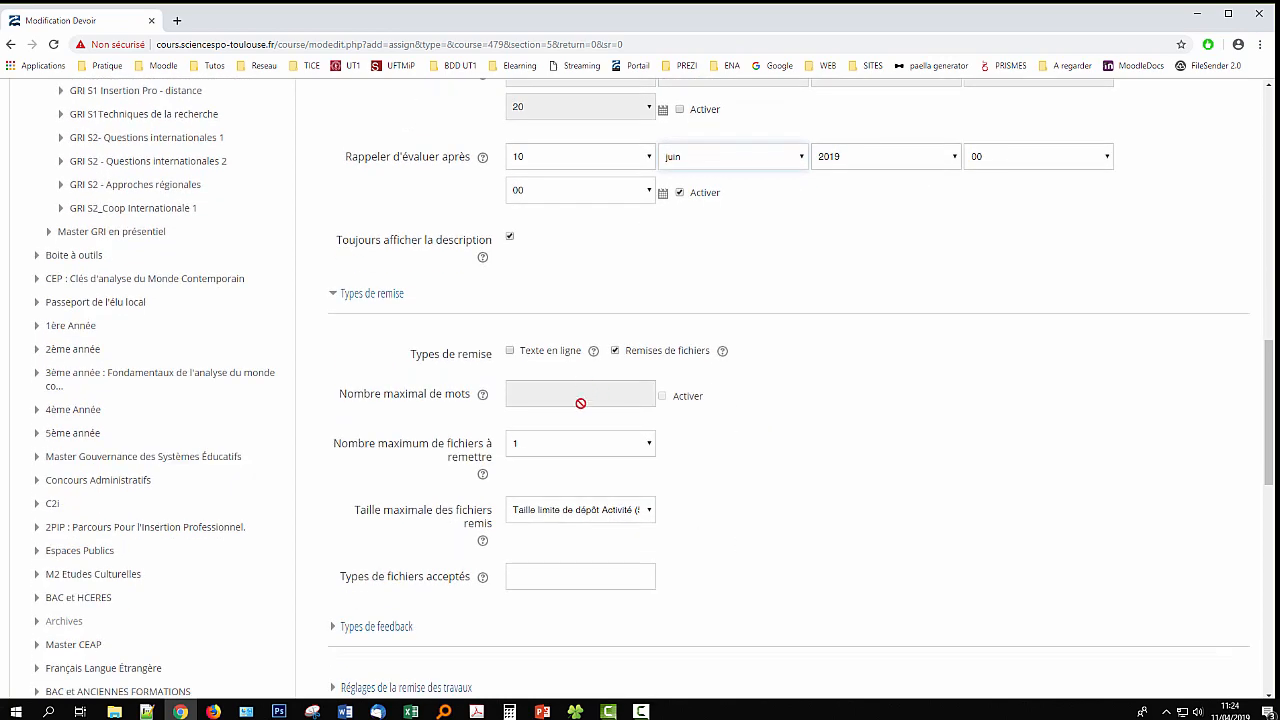
click(583, 451)
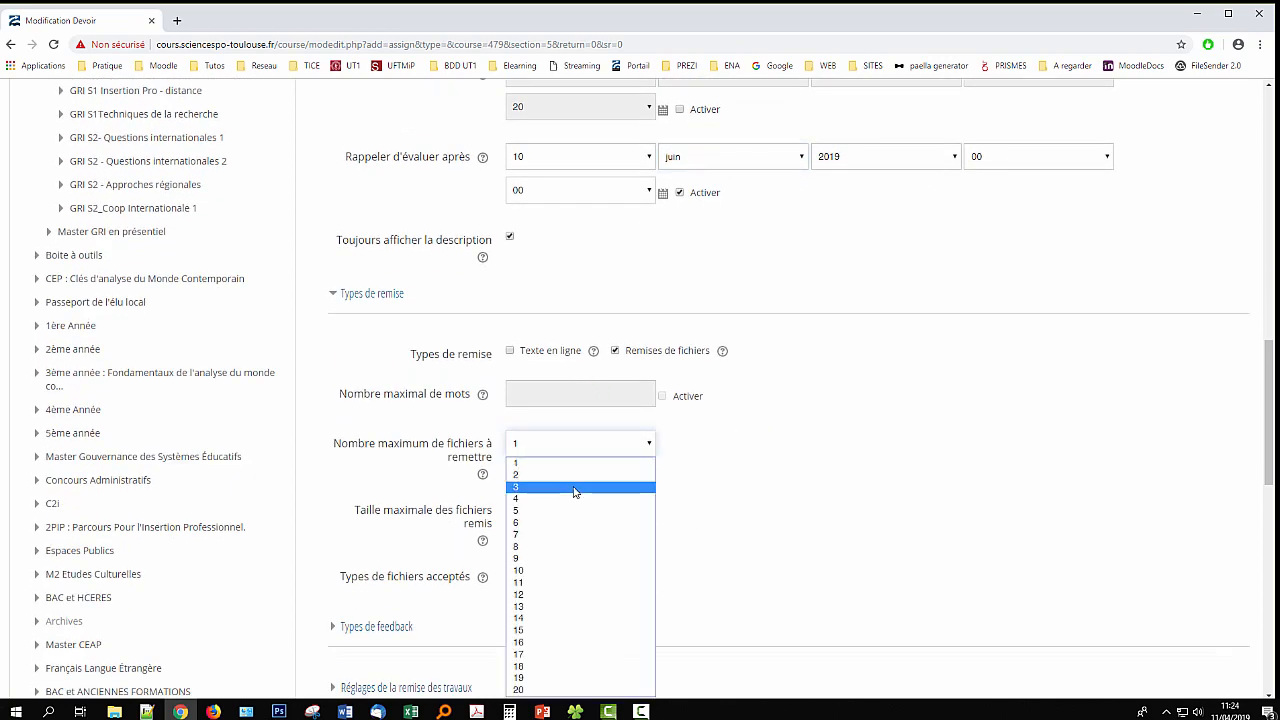
click(571, 487)
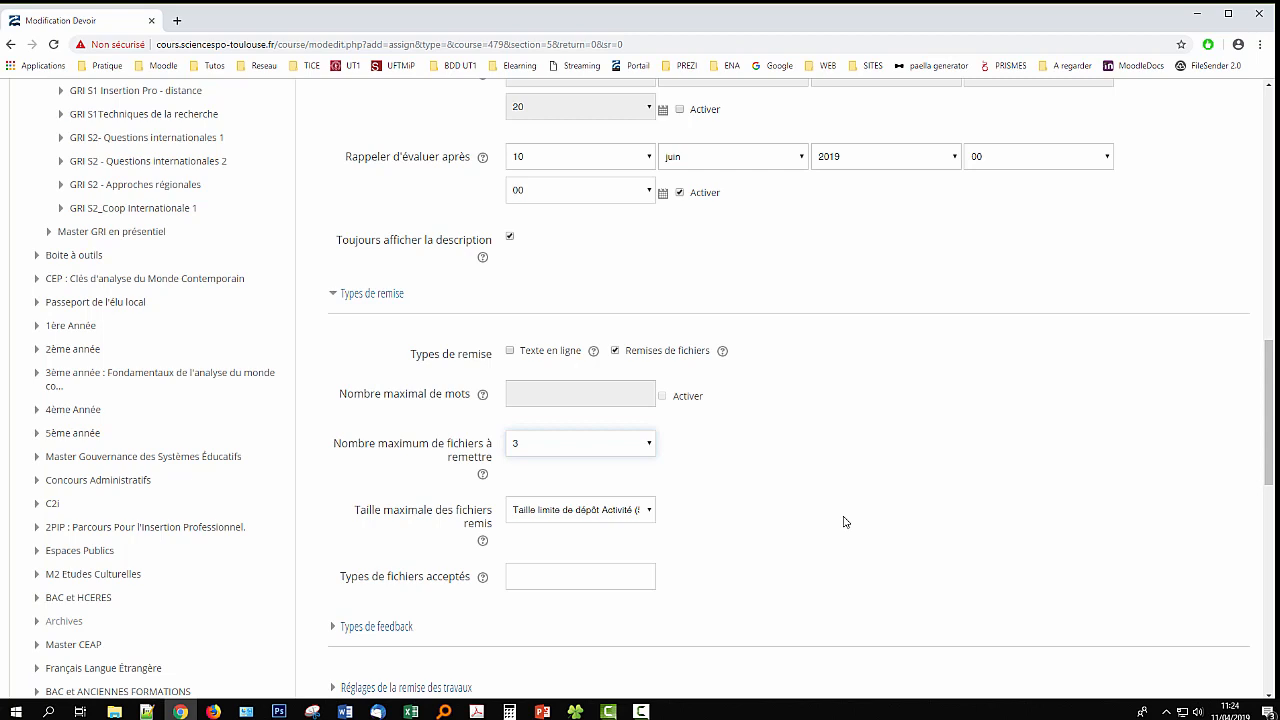
Enable feedback files (Fichiers de feedback) in the assignment's feedback types
scroll(843, 521, down, 3)
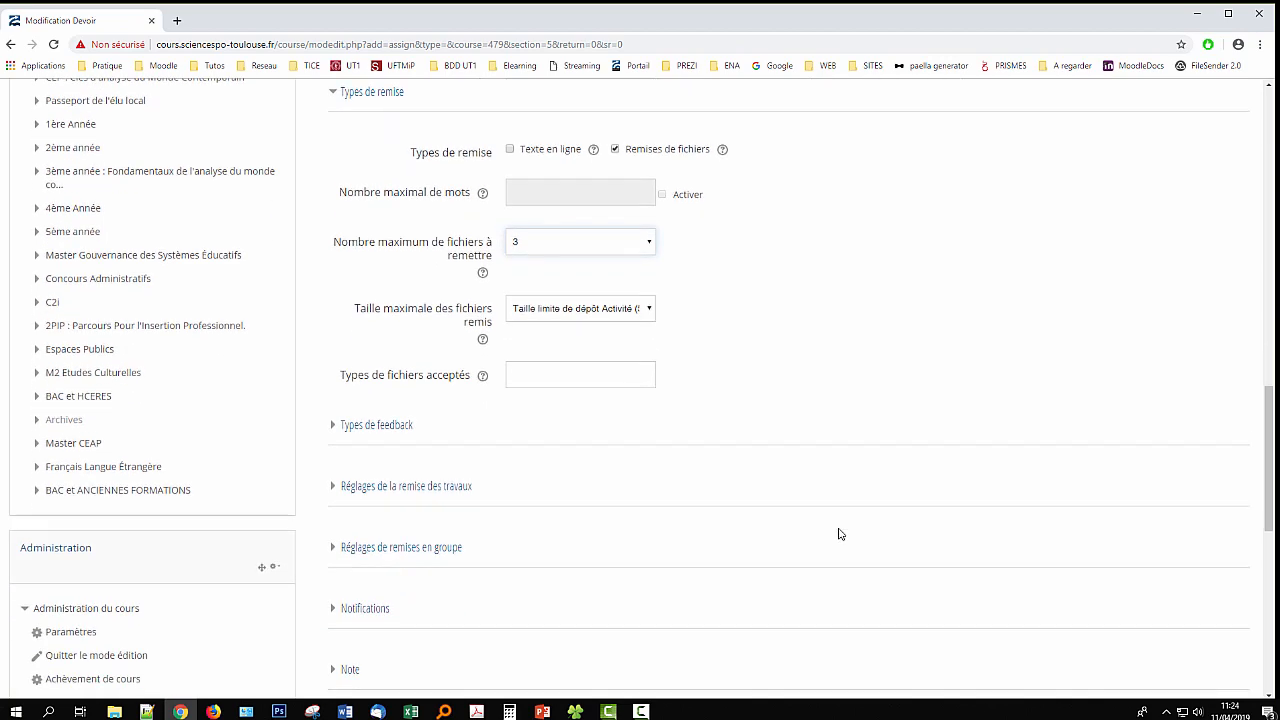
click(388, 430)
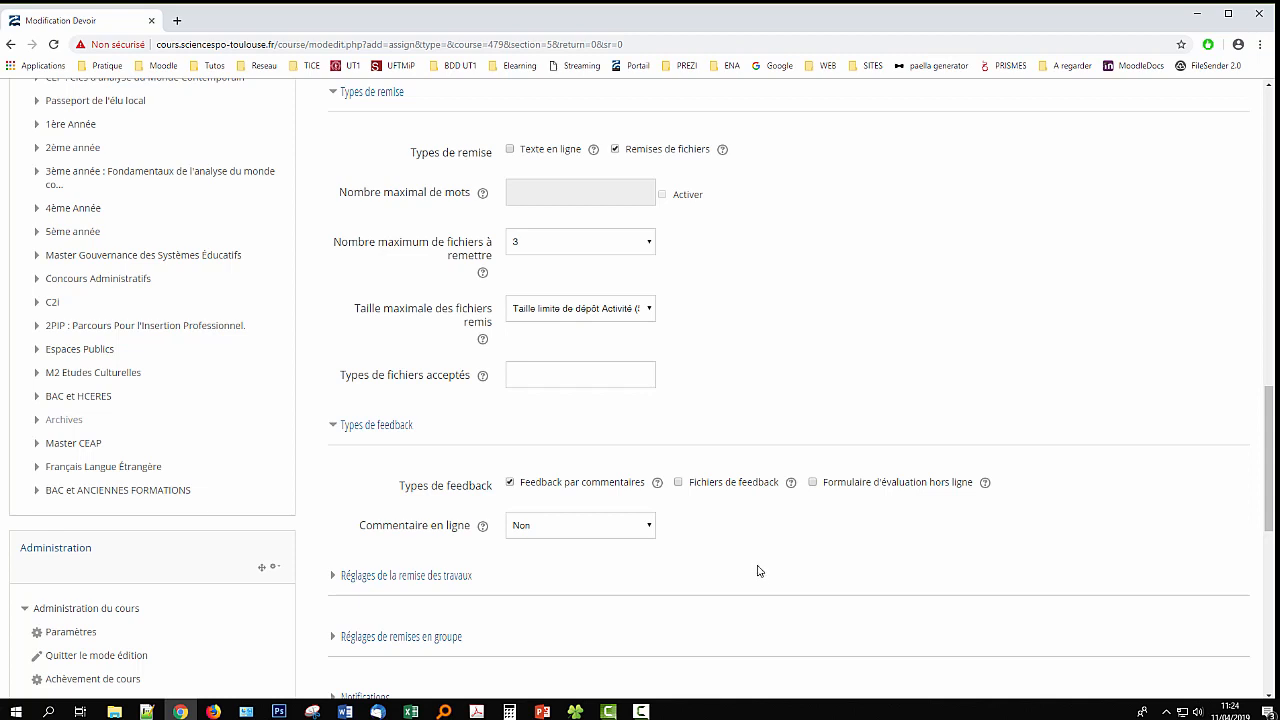
click(678, 483)
Examine the assignment's submission settings (Réglages de la remise des travaux)
scroll(715, 563, down, 2)
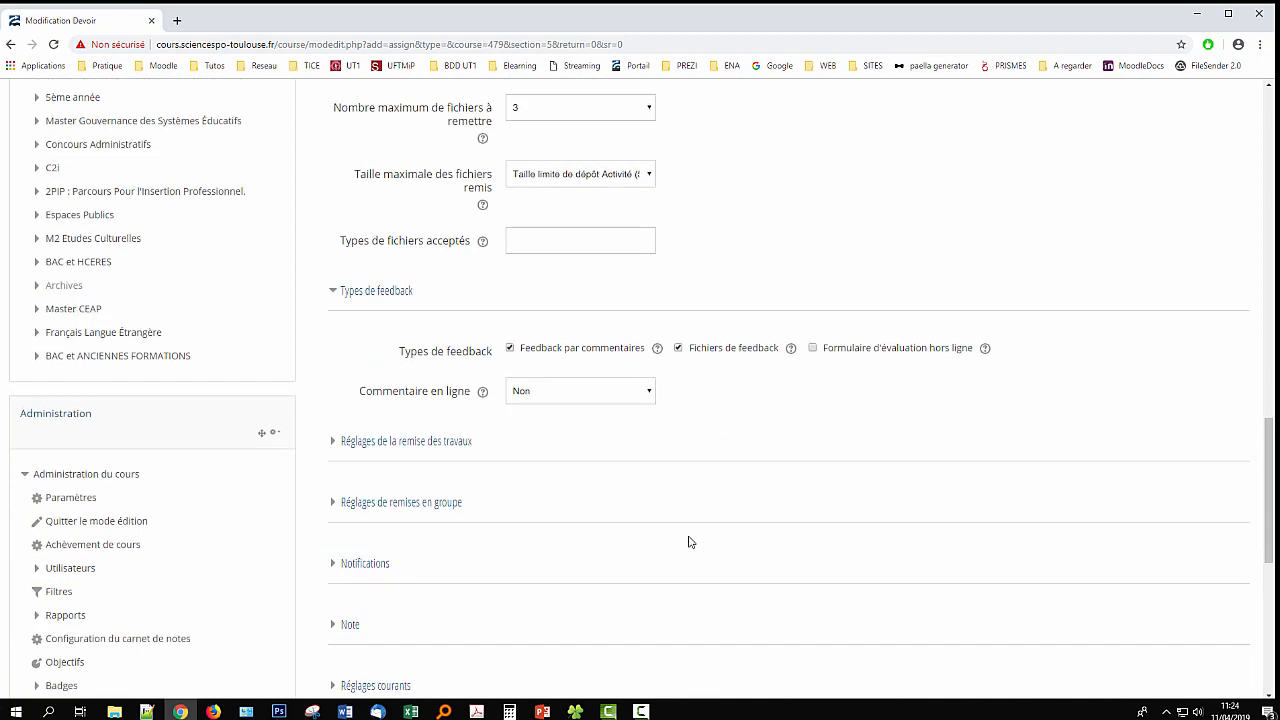
click(447, 452)
scroll(786, 535, down, 1)
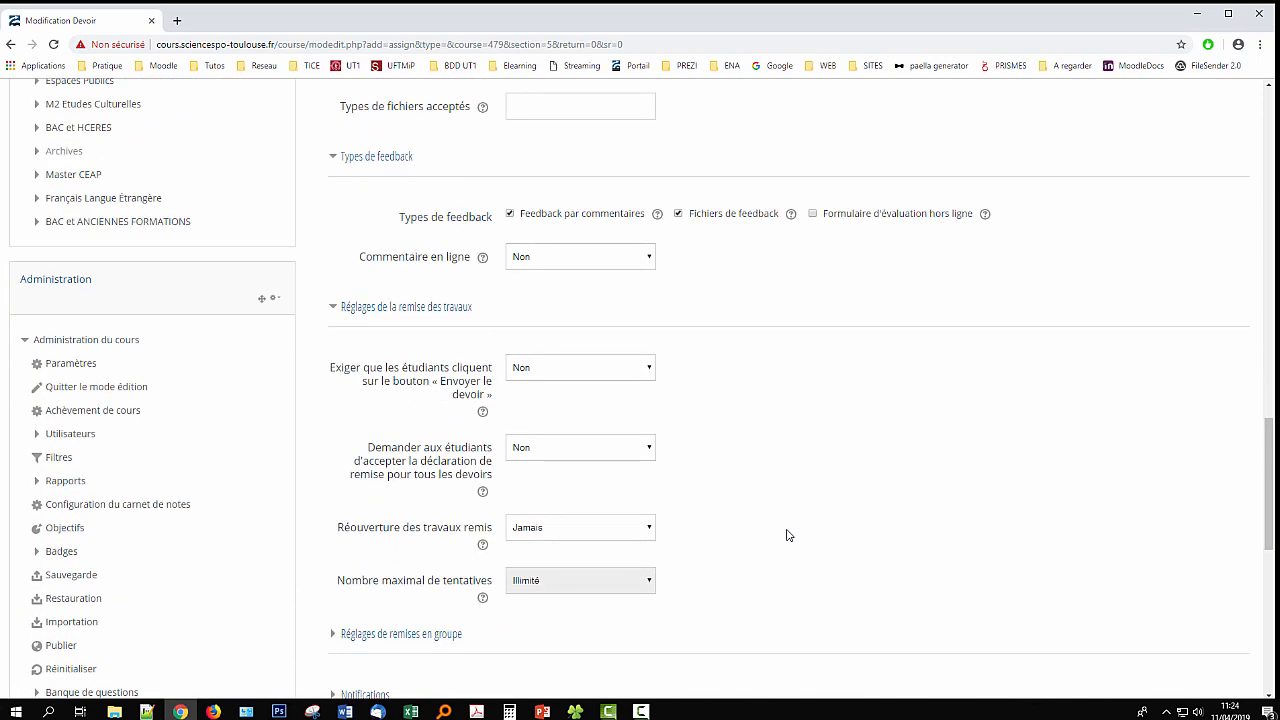
scroll(786, 535, down, 2)
scroll(786, 535, down, 1)
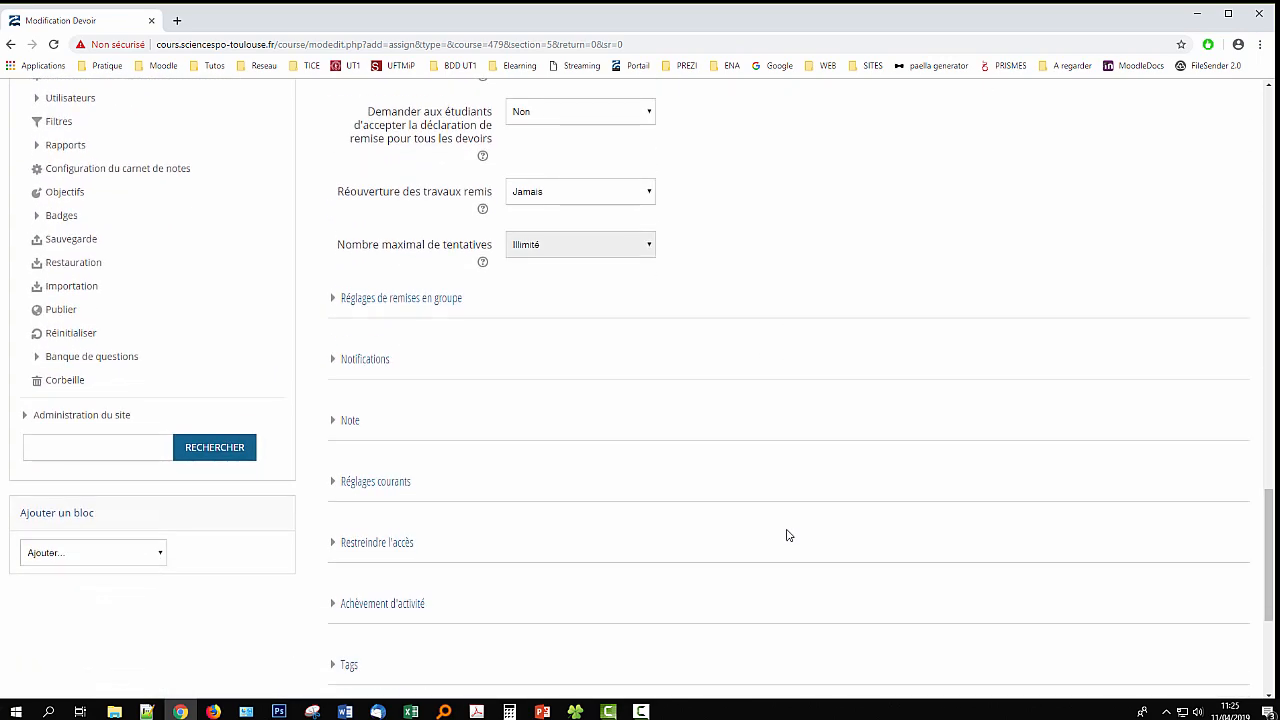
Enable notifying graders about submitted work (Informer les évaluateurs des travaux remis) by setting it to Oui
click(380, 362)
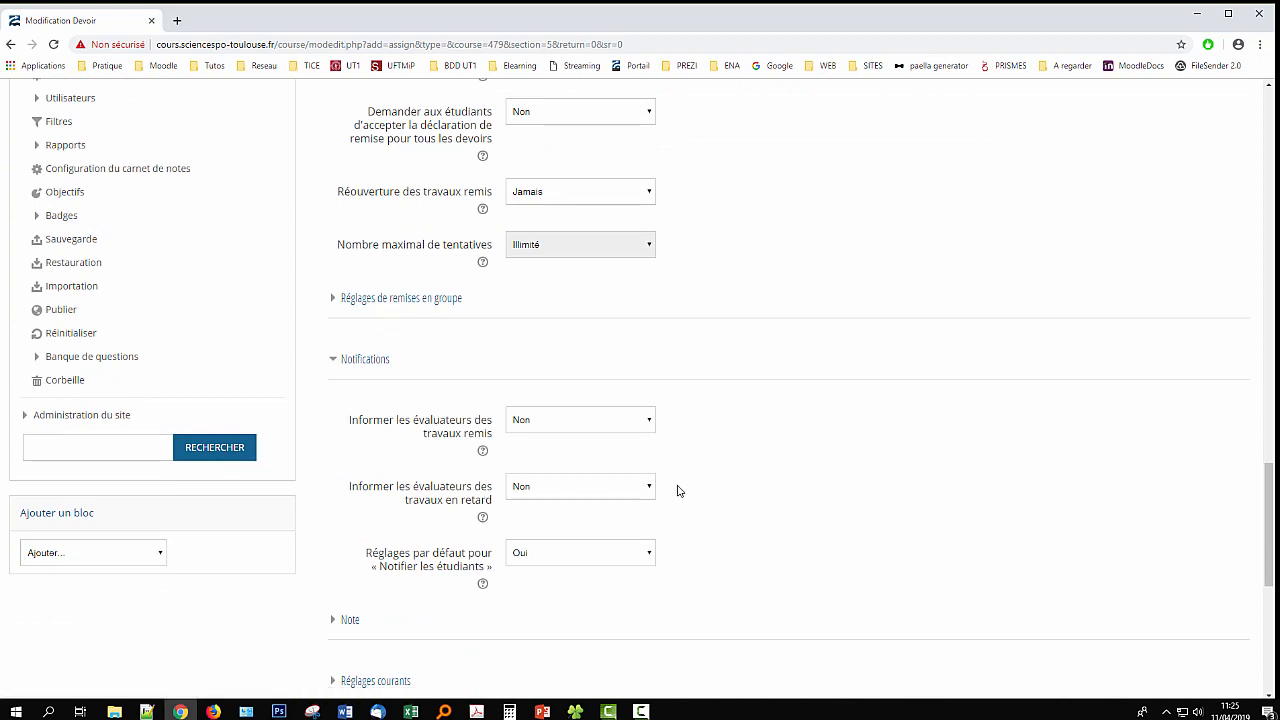
click(567, 425)
click(576, 457)
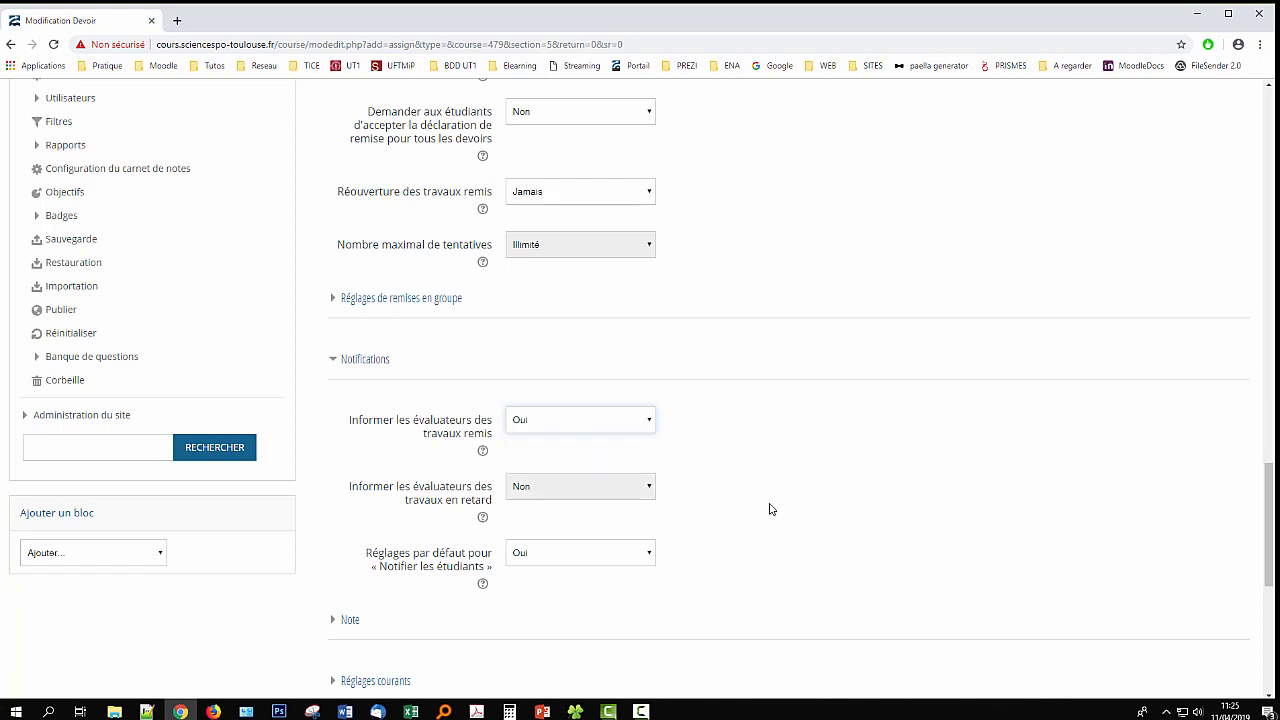
Set the assignment's maximum grade (Note maximale) to 20 in the grade settings
scroll(780, 512, down, 2)
click(343, 420)
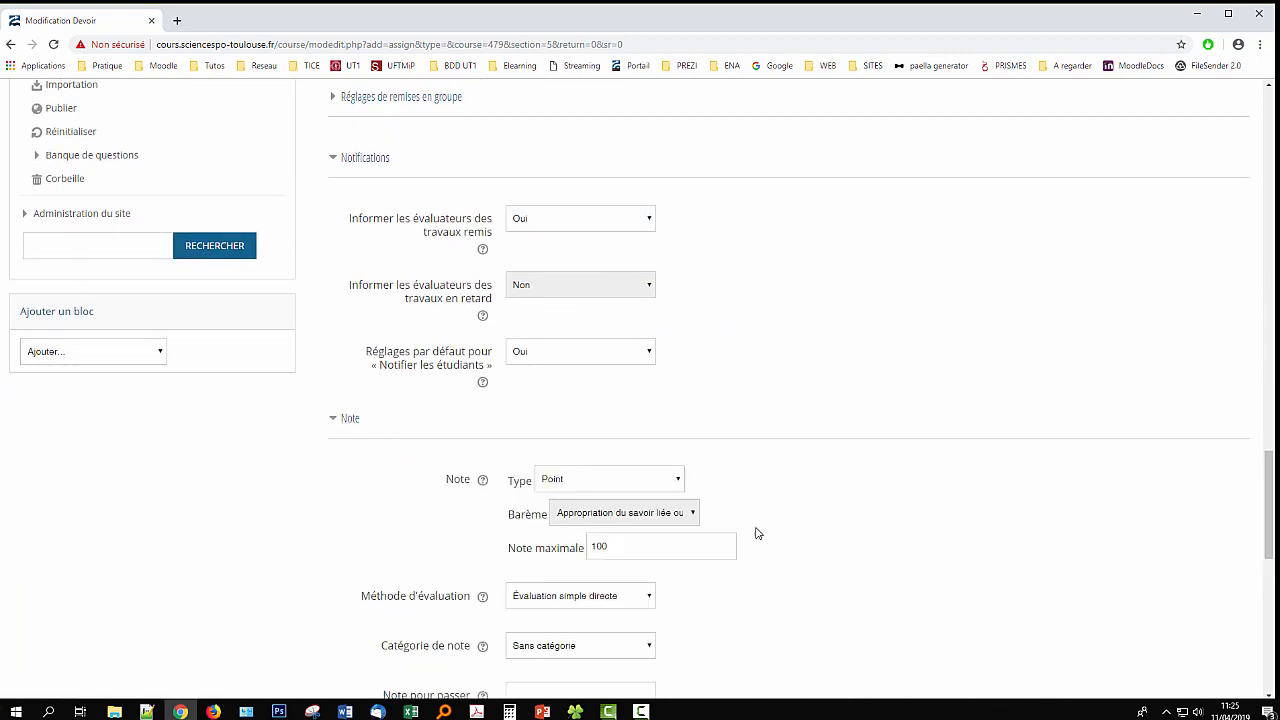
double_click(649, 545)
text(20)
click(809, 535)
scroll(810, 535, down, 3)
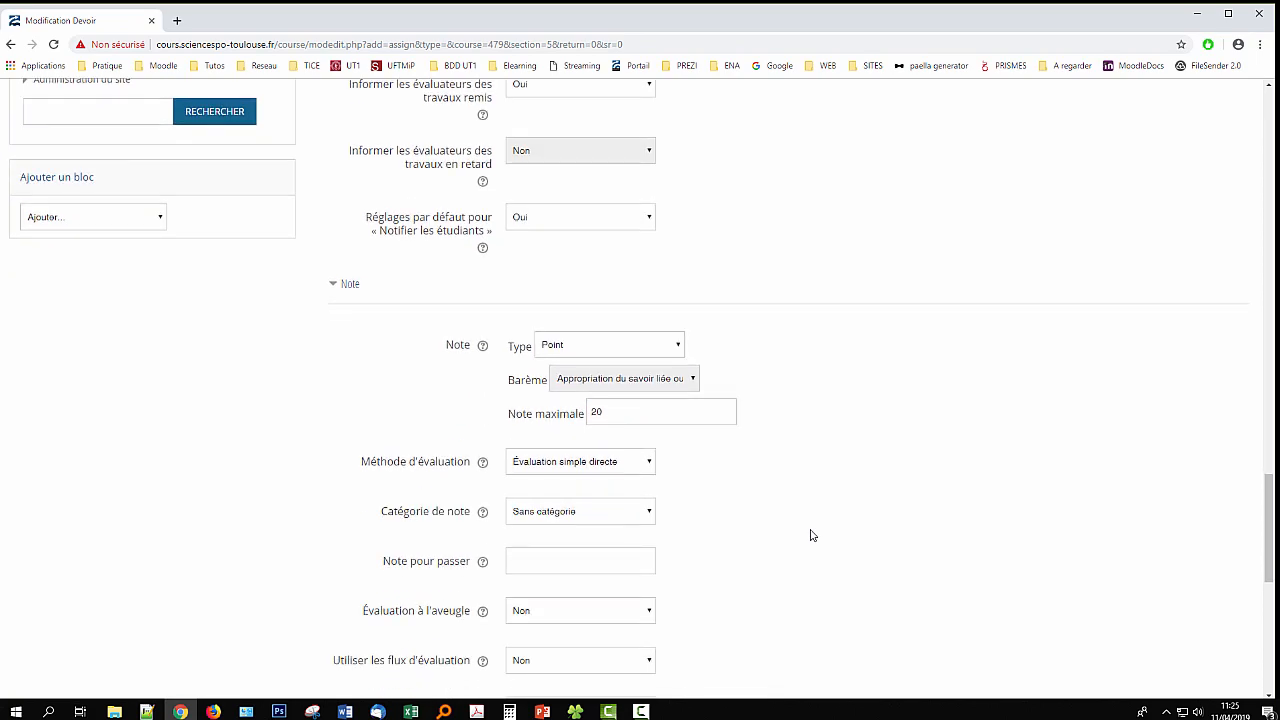
Check the assignment's access restriction settings (Restreindre l'accès), and save the assignment, returning to the course
scroll(811, 535, down, 6)
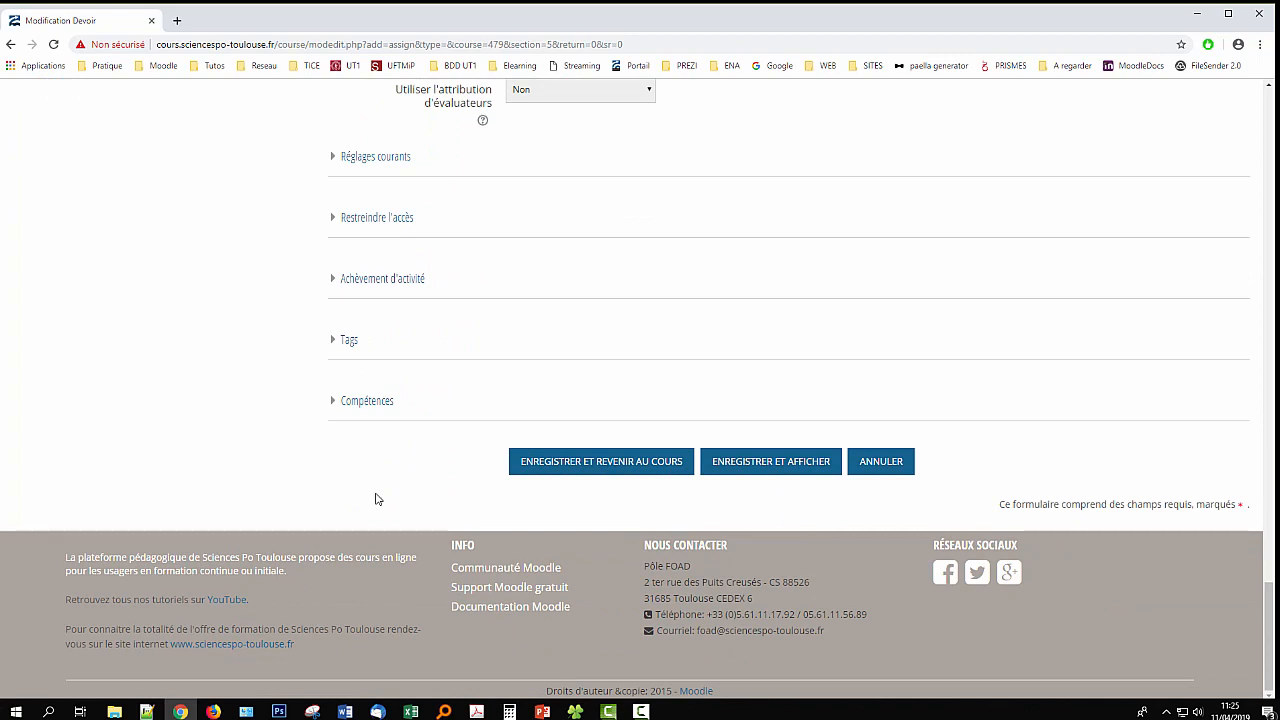
click(380, 221)
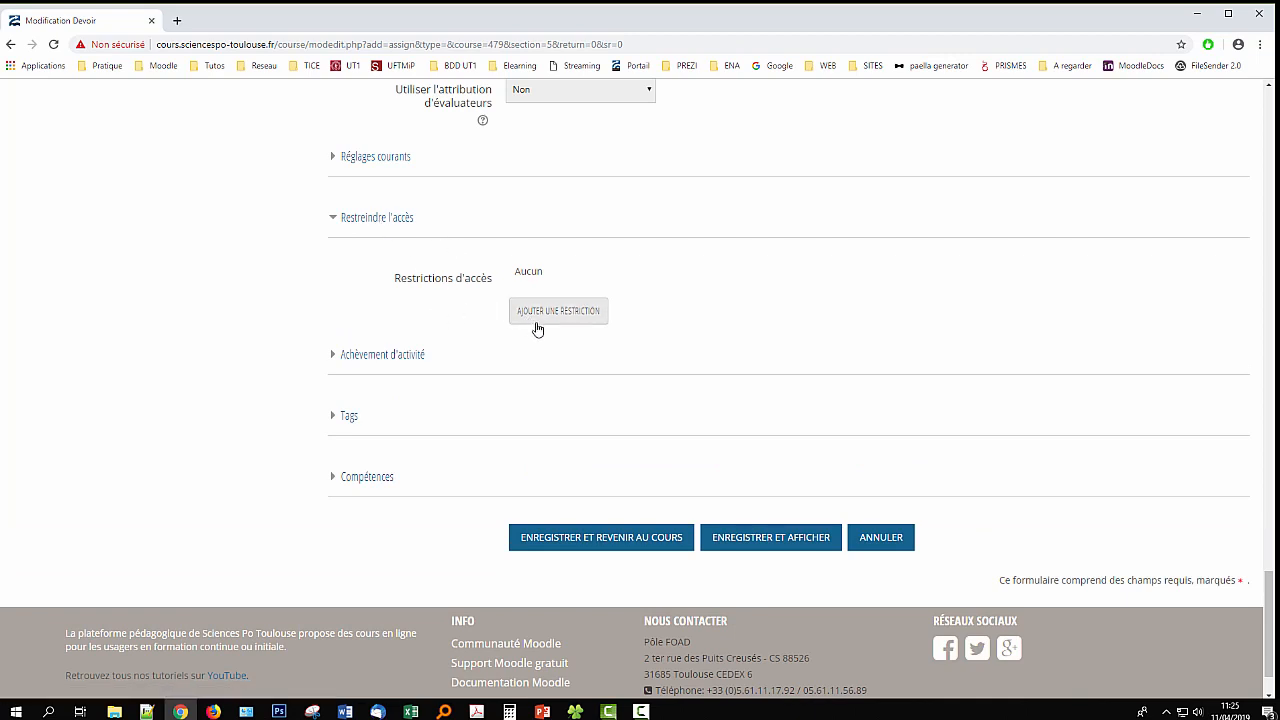
click(388, 222)
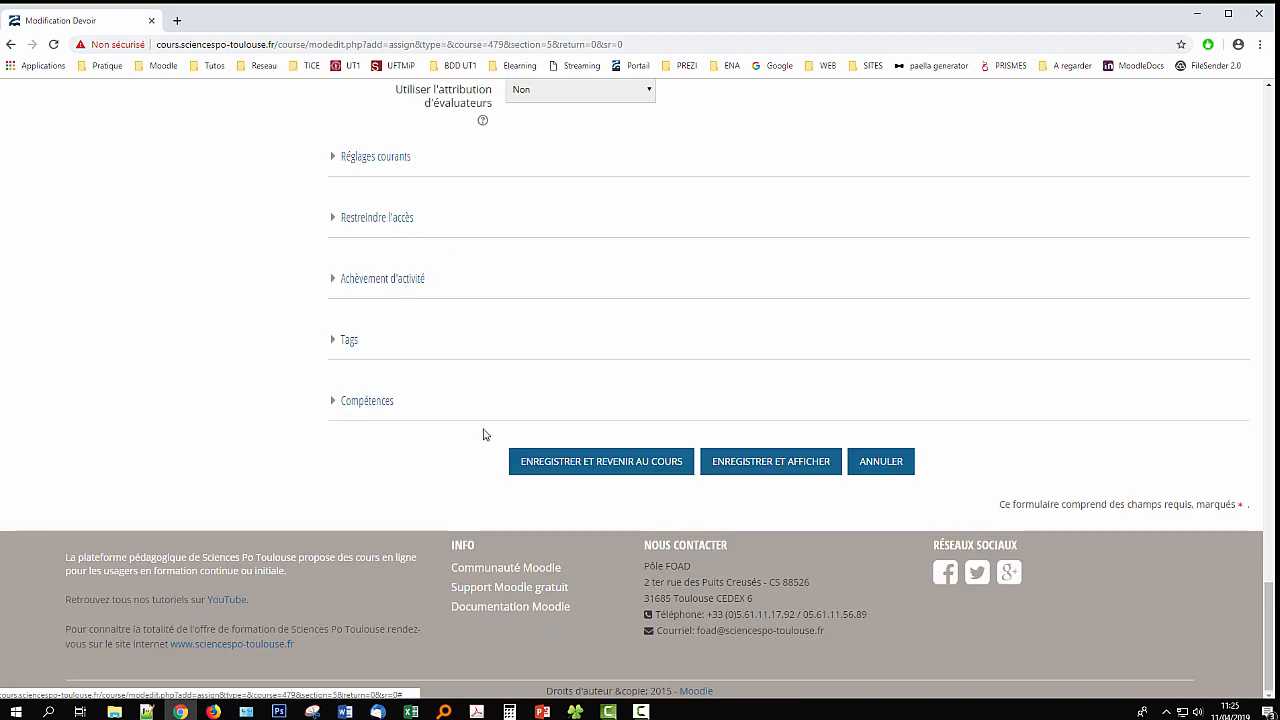
click(572, 462)
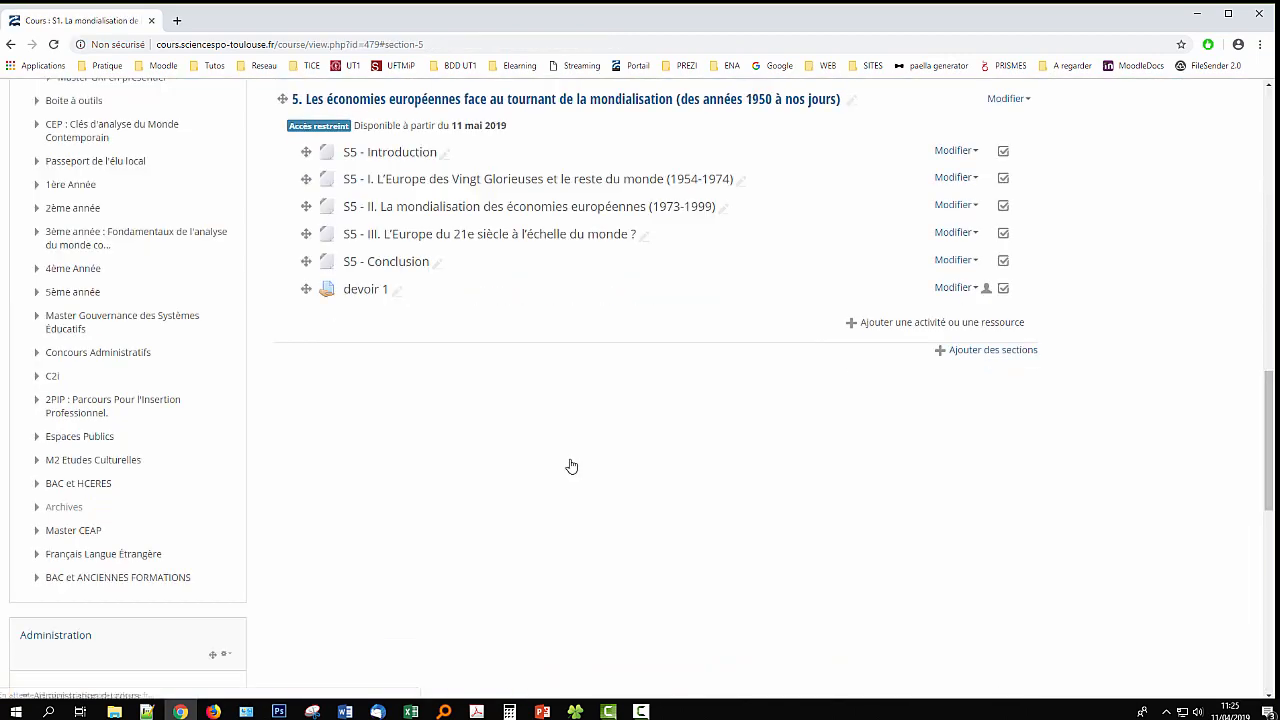
View the devoir 1 page with its evaluation summary and return to the course page
click(370, 291)
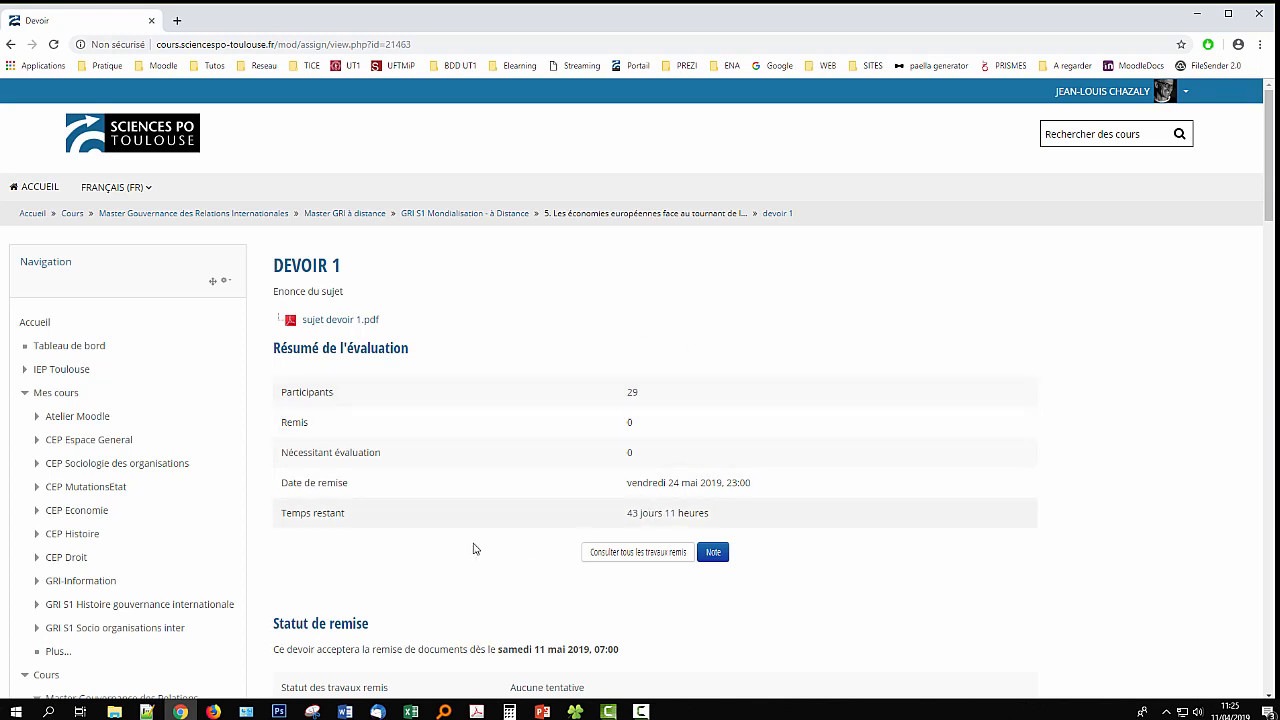
click(11, 45)
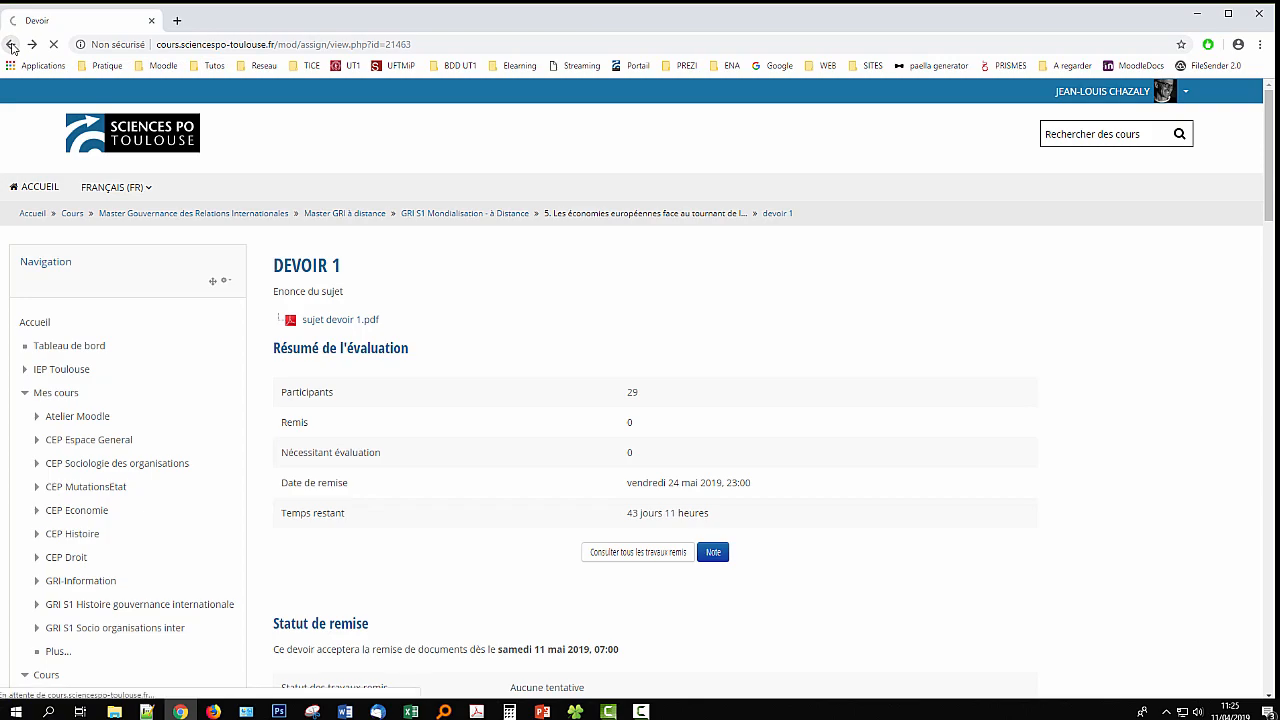
Switch to the Étudiant role to preview the course as a student
scroll(1034, 454, up, 15)
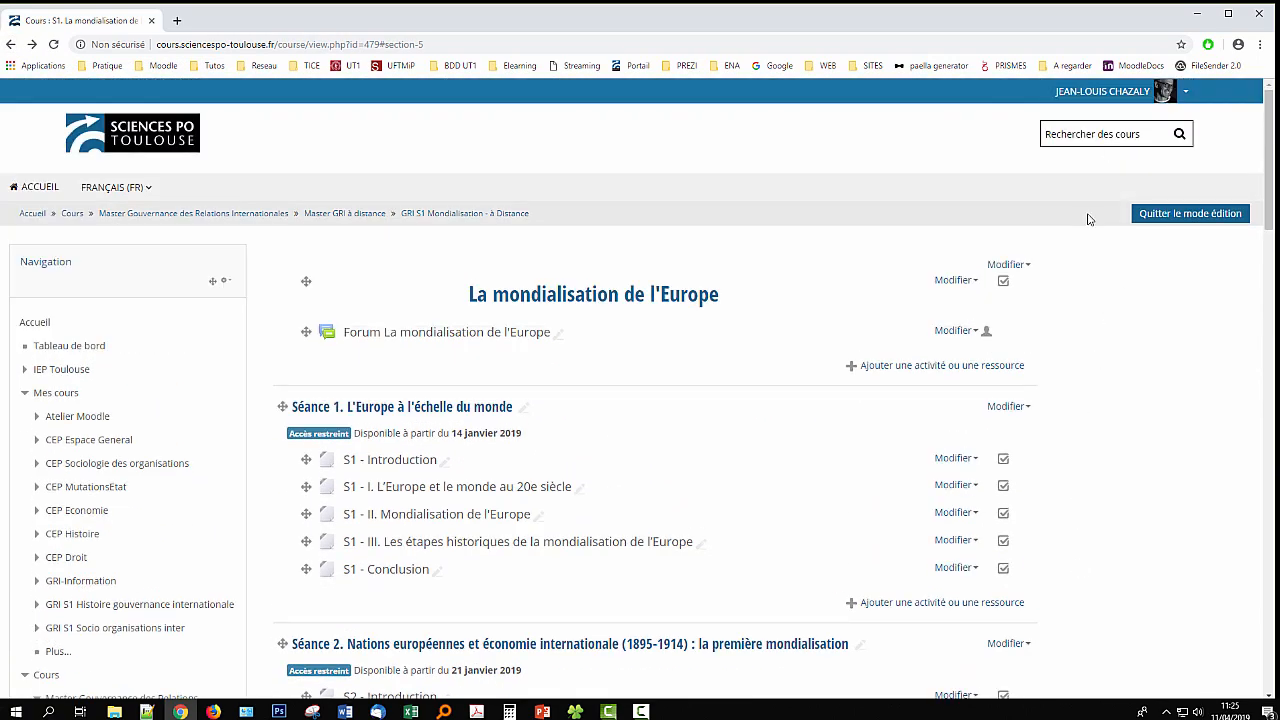
click(1125, 92)
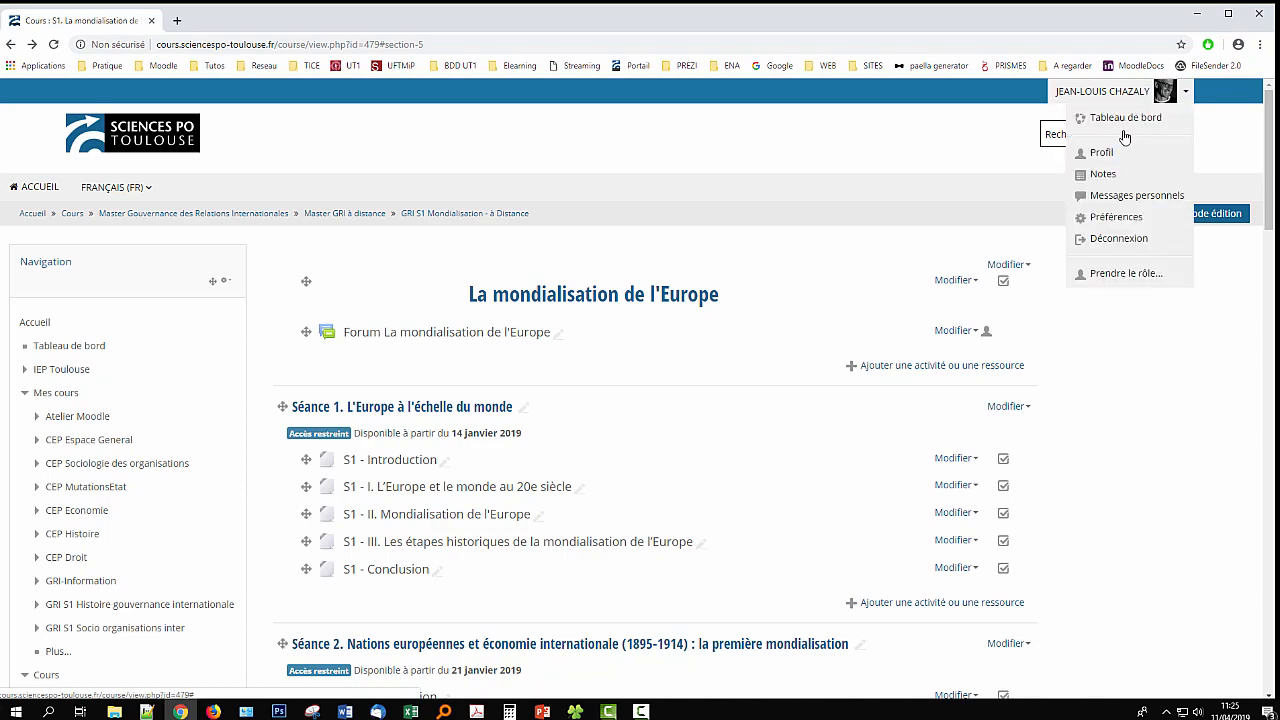
click(1135, 273)
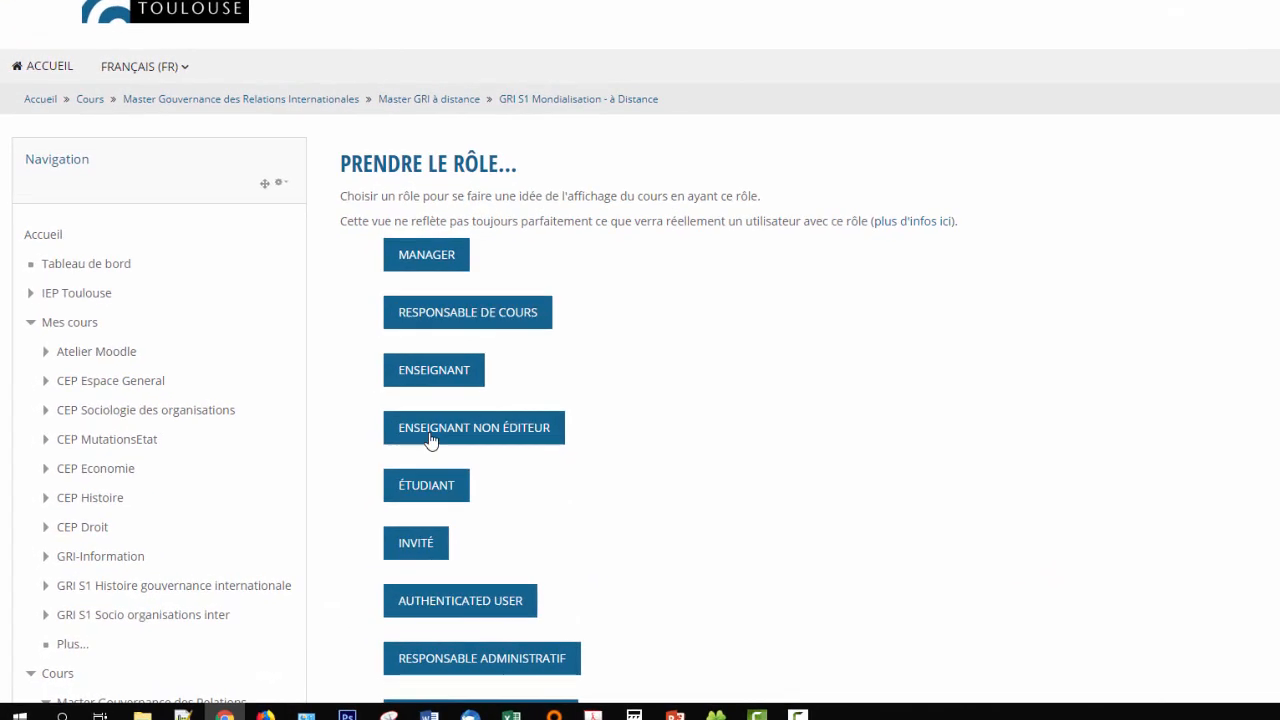
click(352, 524)
scroll(1122, 452, down, 12)
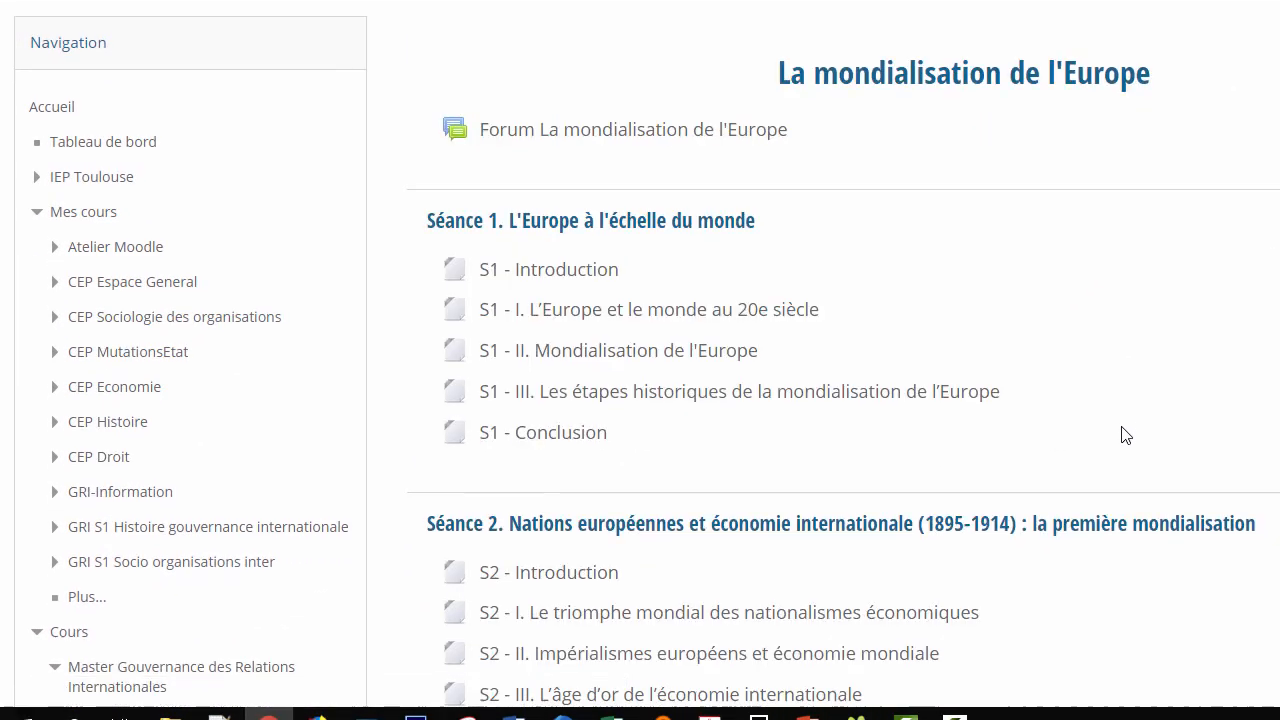